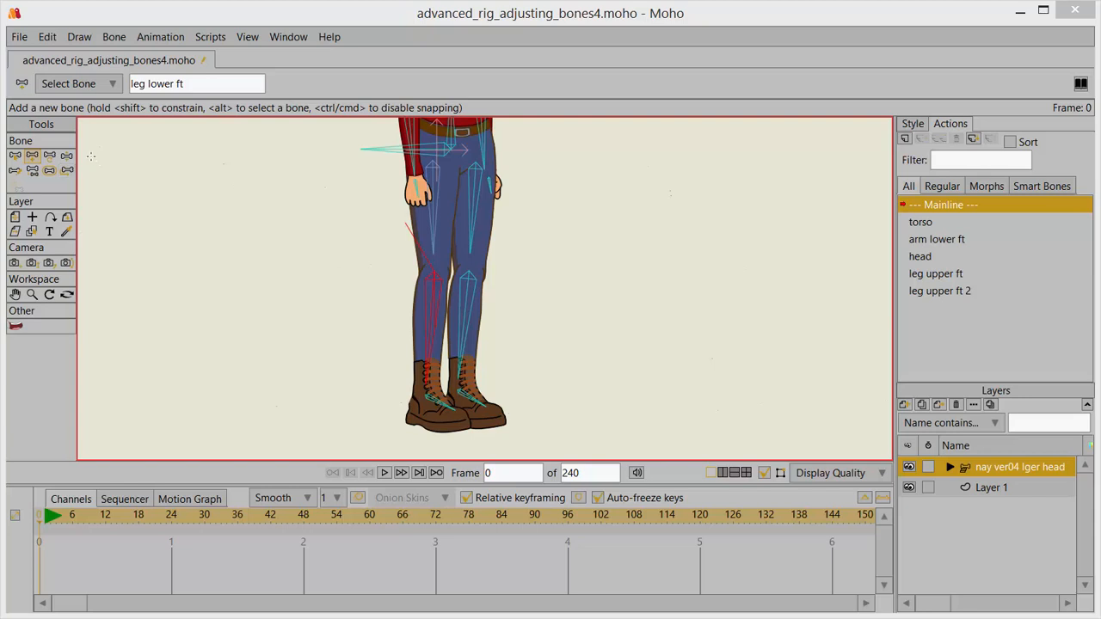
# - Test the front leg with Manipulate Bones by bending the knee, tilting the foot and raising the leg forward
pyautogui.click(67, 155)
pyautogui.moveTo(430, 298); pyautogui.dragTo(507, 242)
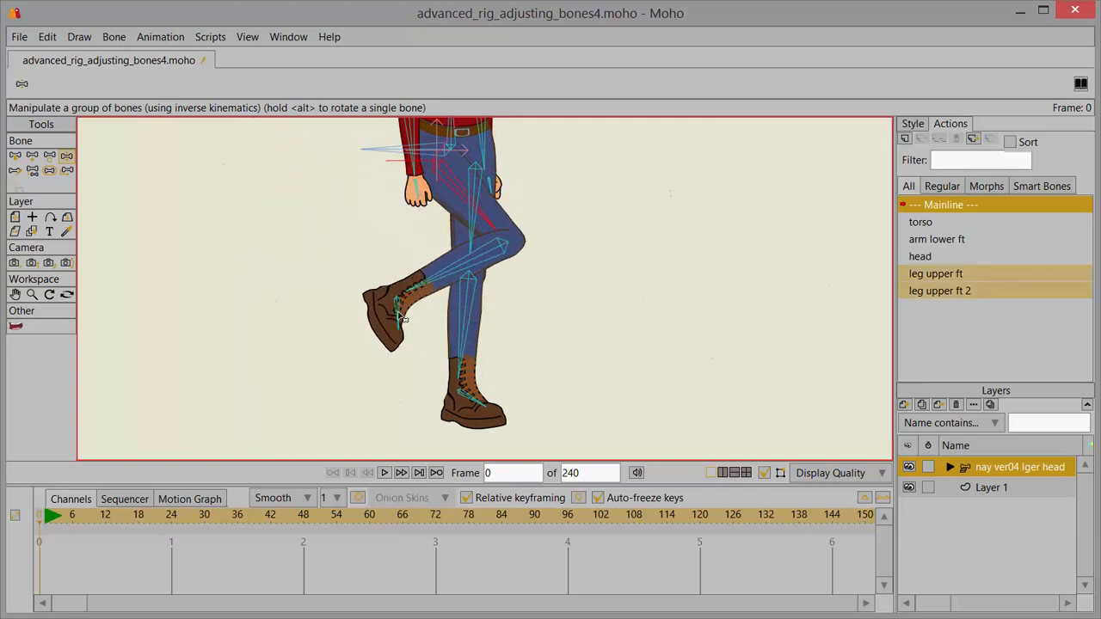
pyautogui.moveTo(400, 315); pyautogui.dragTo(384, 298)
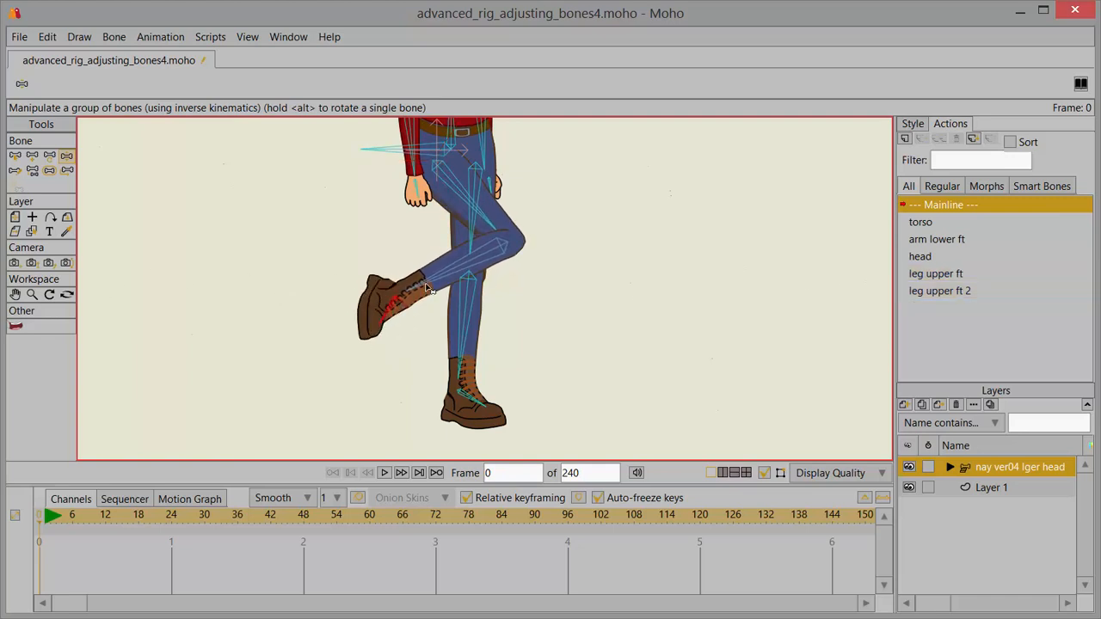
pyautogui.moveTo(441, 267); pyautogui.dragTo(710, 199)
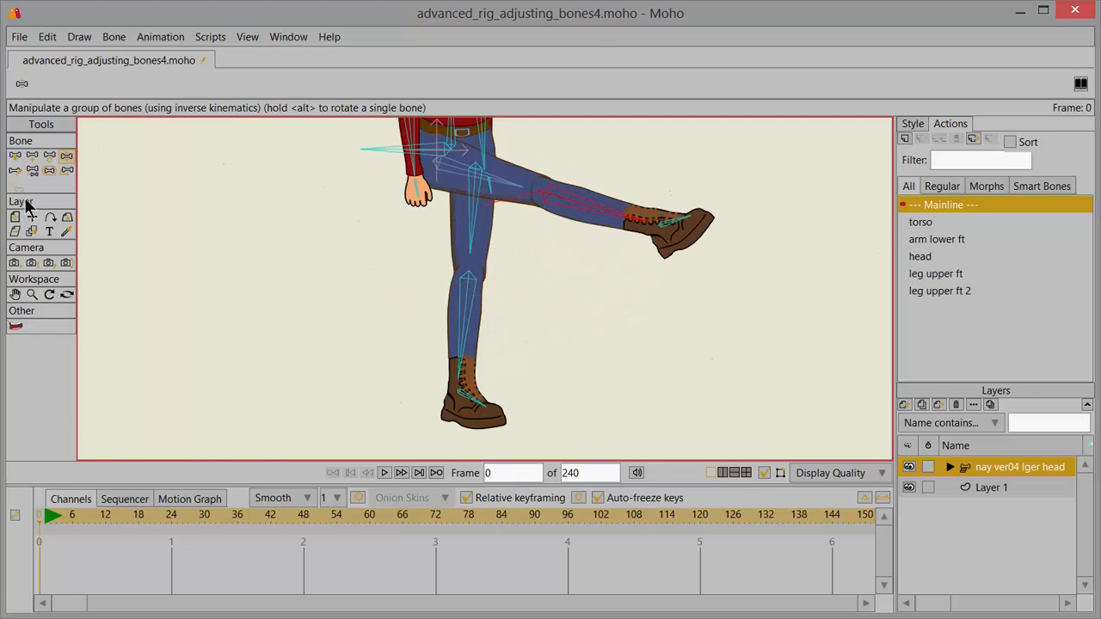
# - With no bones selected, add a horizontal bone starting at the front leg's ankle and extending behind the boot
pyautogui.click(16, 158)
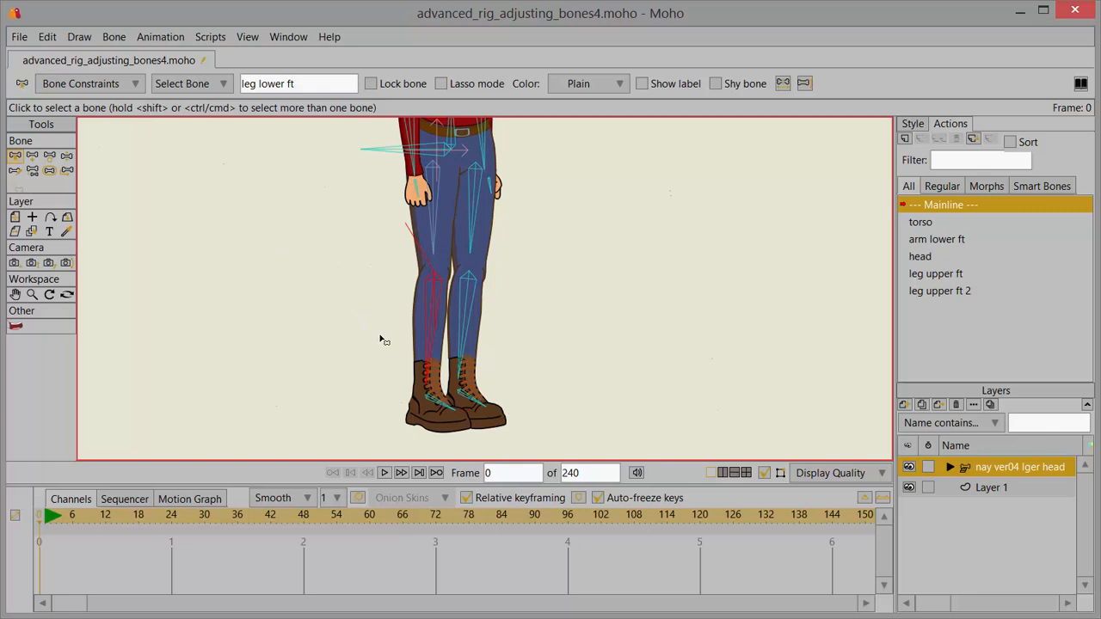
pyautogui.scroll(8, 454, 382)
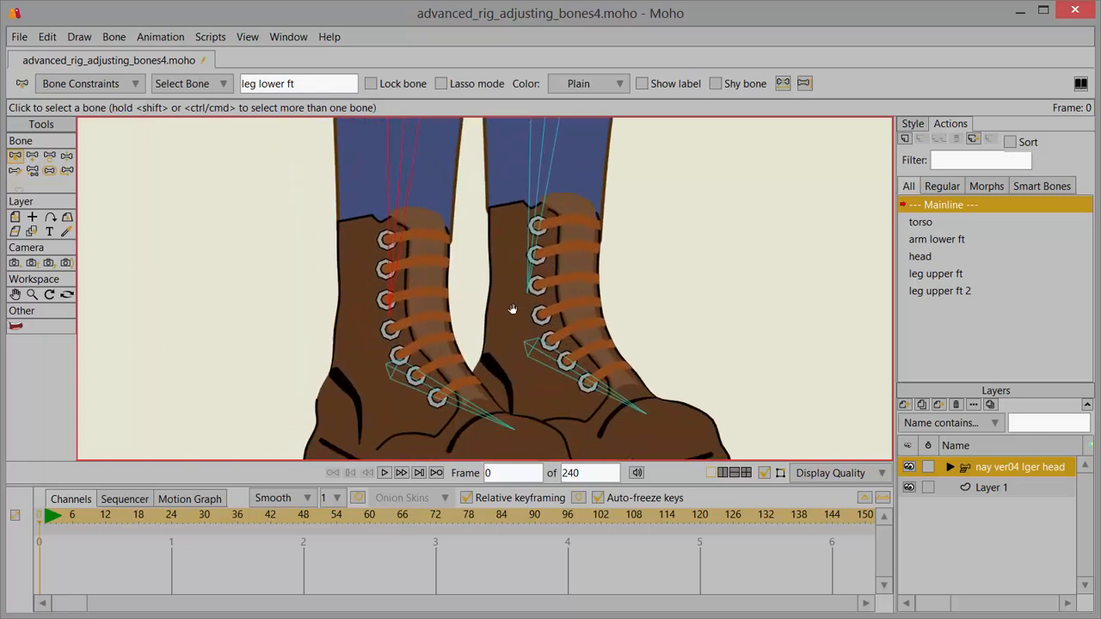
pyautogui.moveTo(513, 309); pyautogui.dragTo(557, 238)
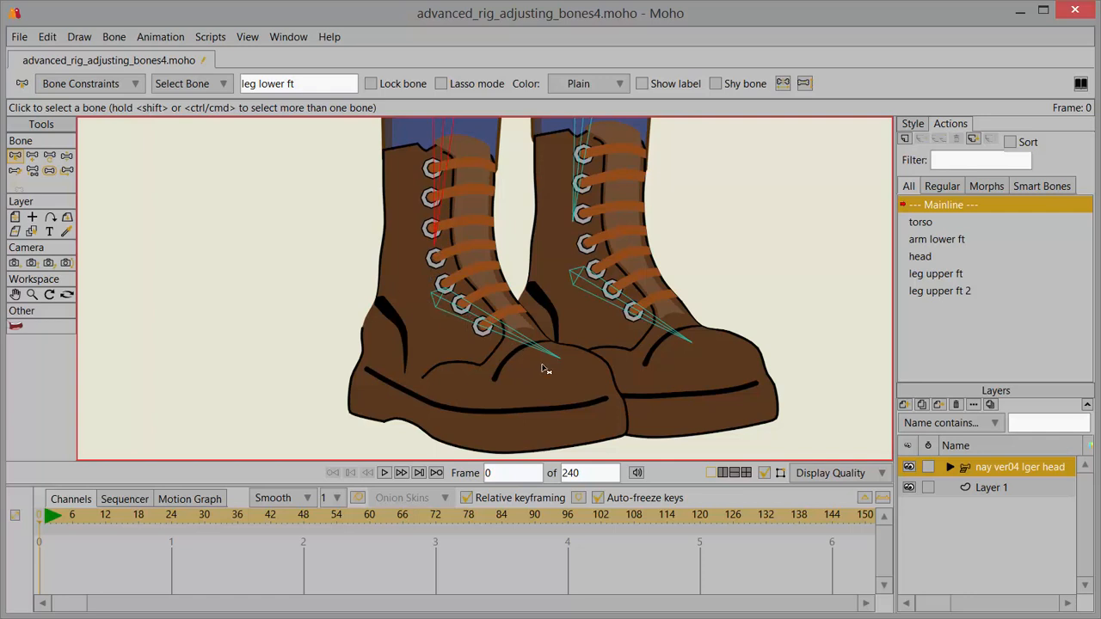
pyautogui.click(501, 473)
pyautogui.click(48, 35)
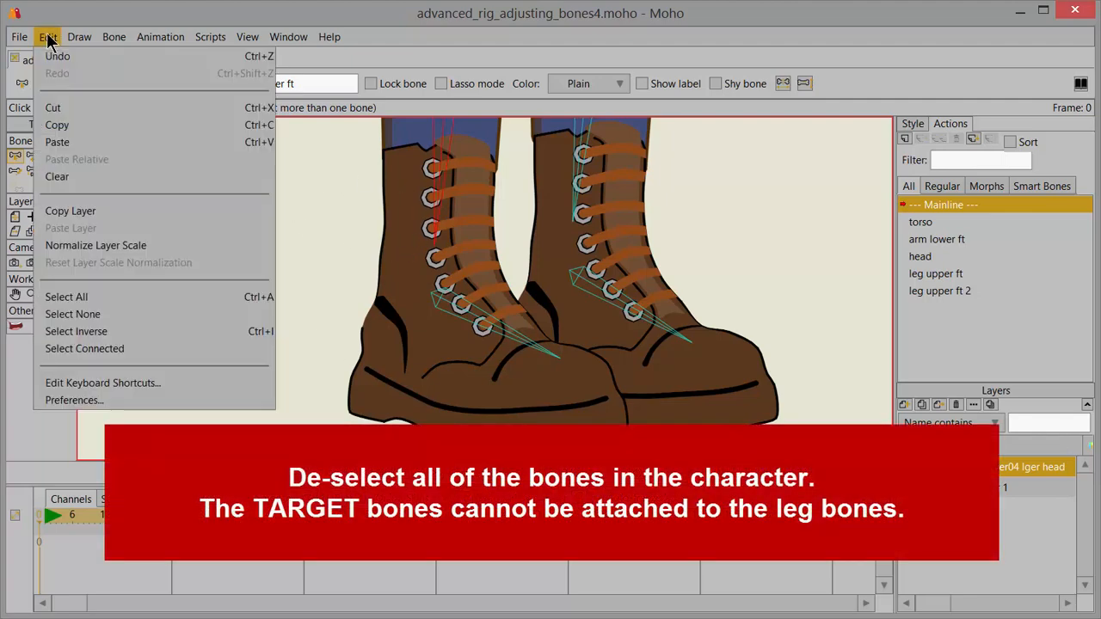
pyautogui.click(154, 314)
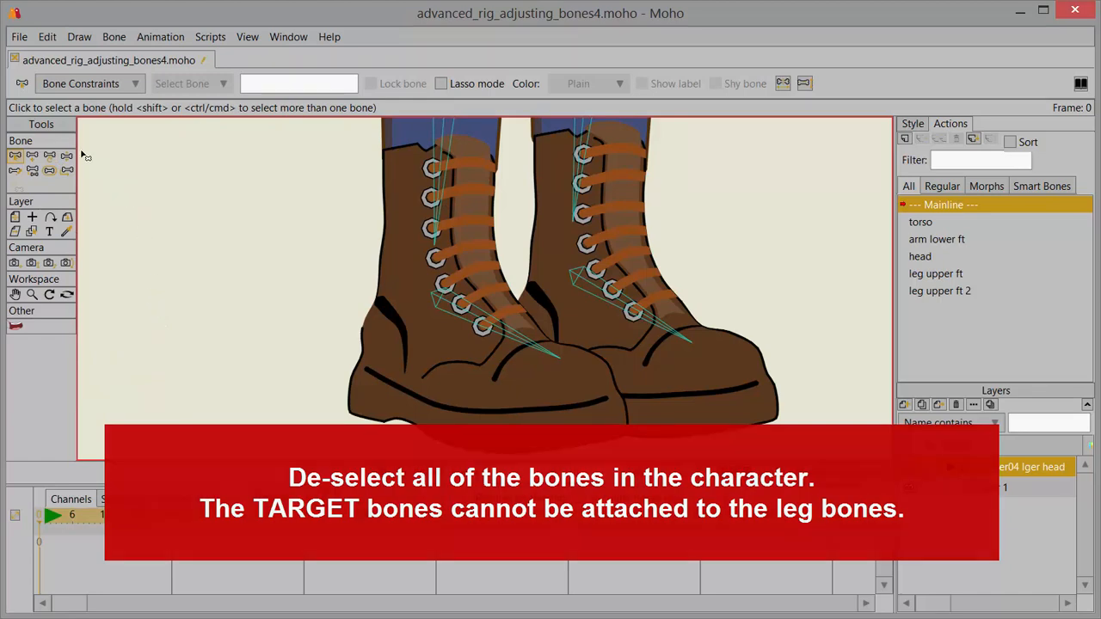
pyautogui.click(33, 155)
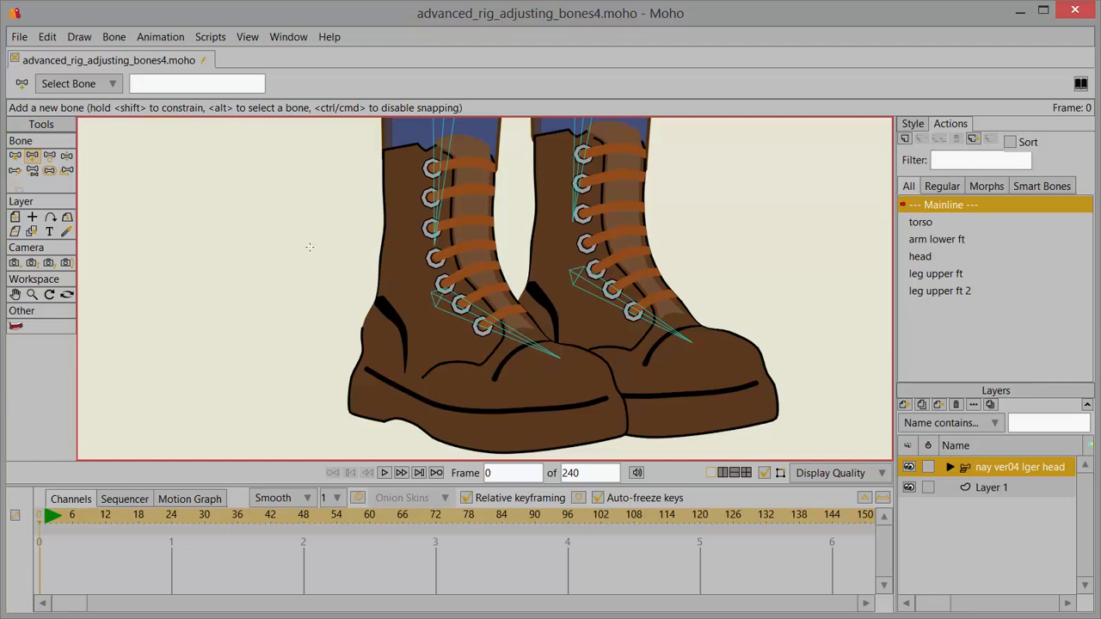
pyautogui.click(427, 245)
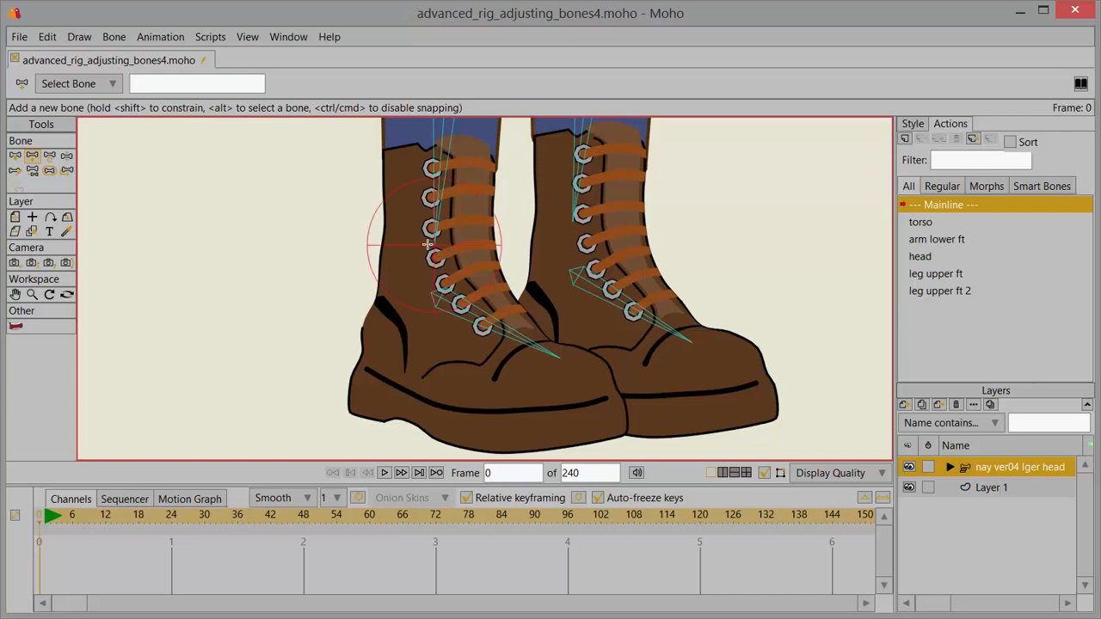
pyautogui.moveTo(427, 244); pyautogui.dragTo(271, 207)
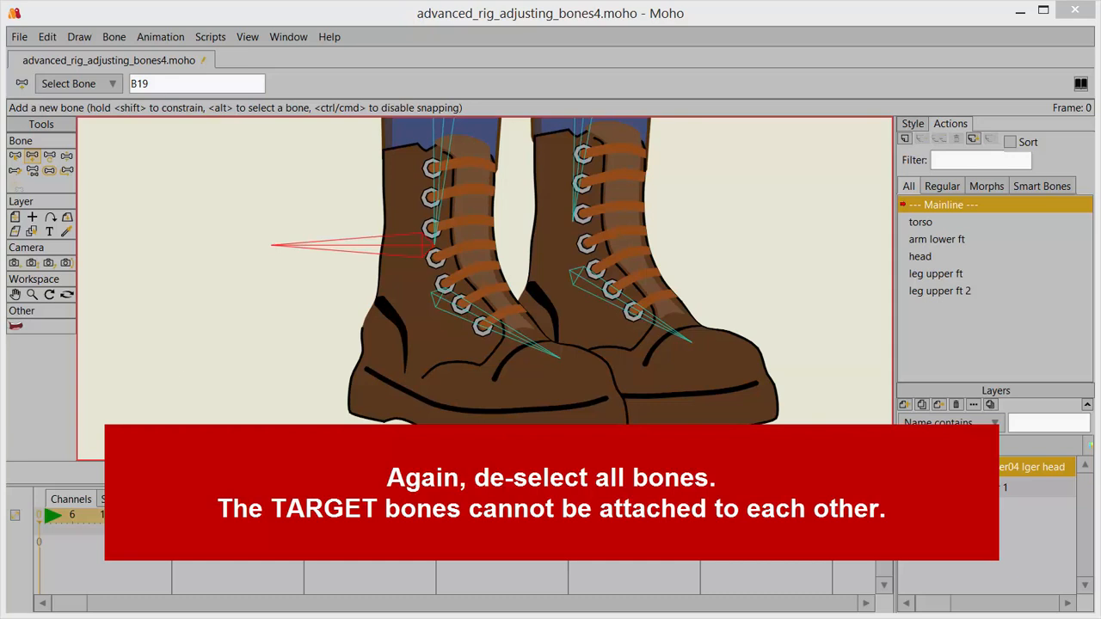
# - Deselect all bones and add a second horizontal bone extending backward from the back leg's ankle
pyautogui.click(48, 37)
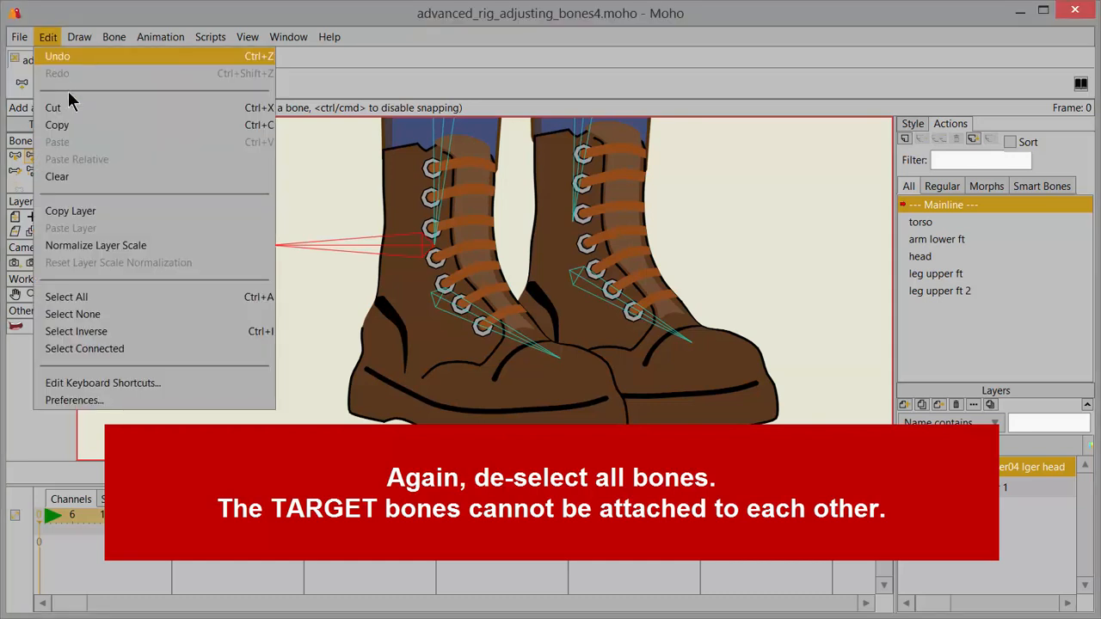
pyautogui.click(134, 313)
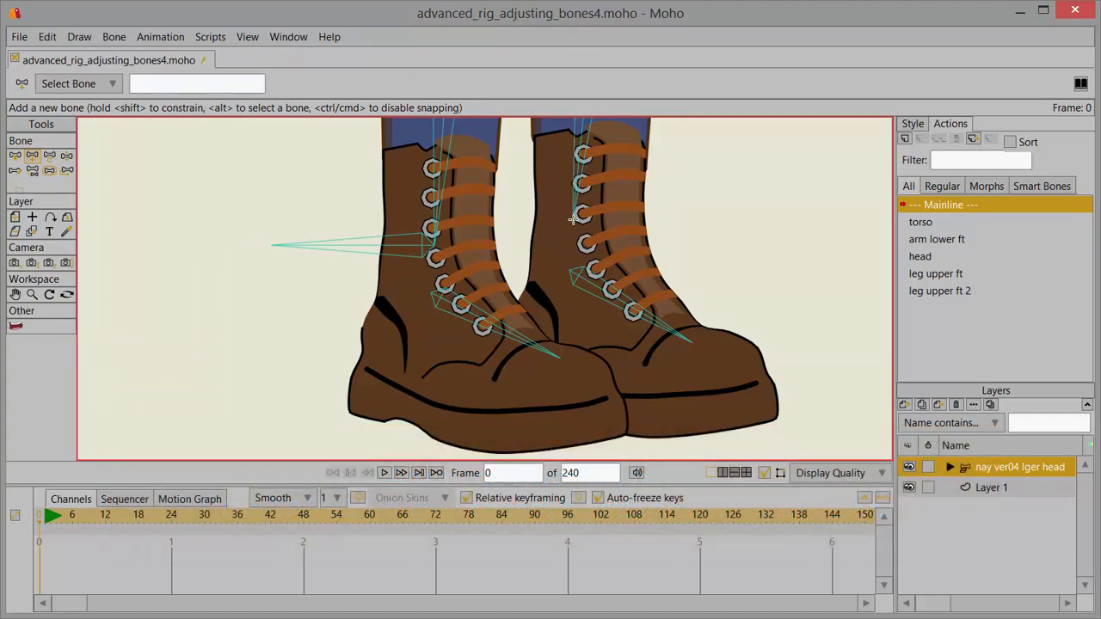
pyautogui.moveTo(572, 219)
pyautogui.mouseDown()
pyautogui.moveTo(471, 219)
pyautogui.moveTo(454, 209)
pyautogui.mouseUp()
# - Set the bone strength of both new horizontal ankle bones to 0
pyautogui.click(48, 171)
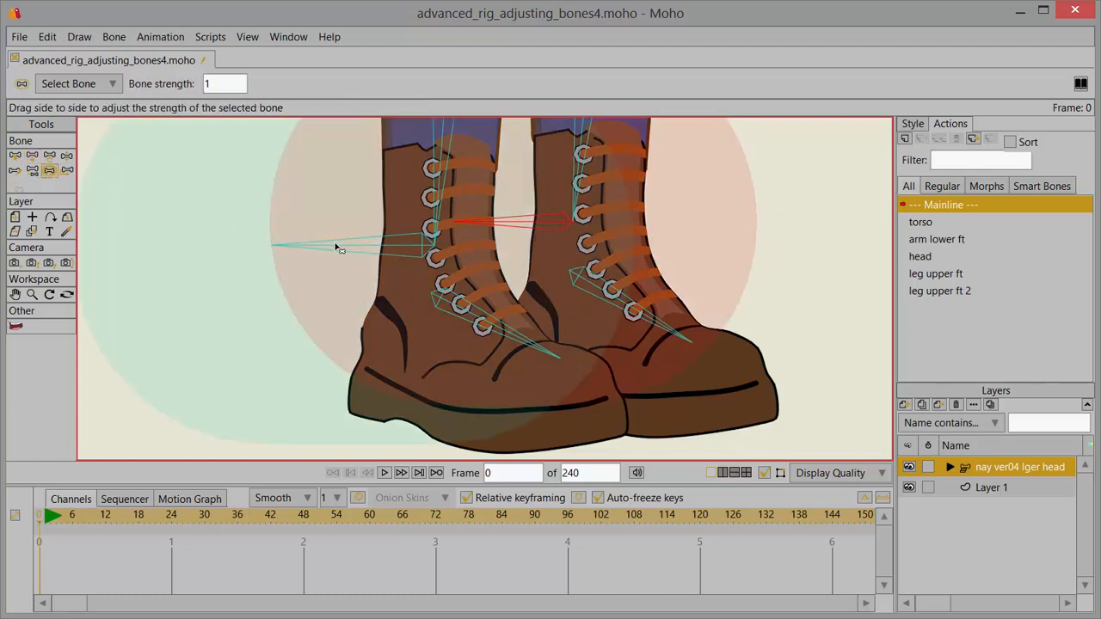
pyautogui.moveTo(340, 249); pyautogui.dragTo(253, 288)
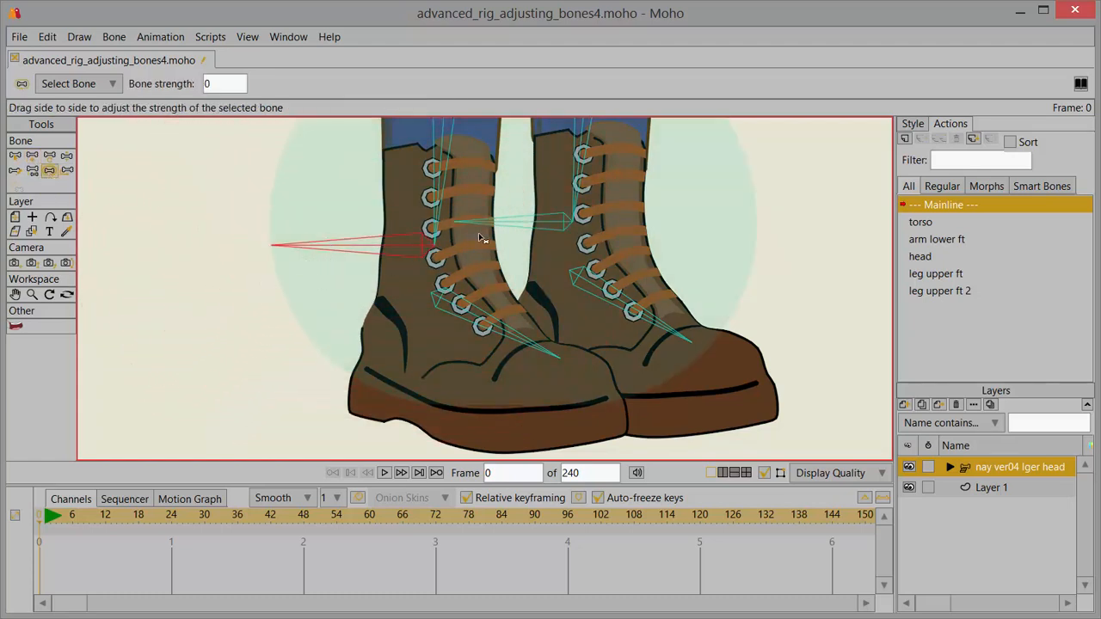
pyautogui.moveTo(513, 226); pyautogui.dragTo(435, 260)
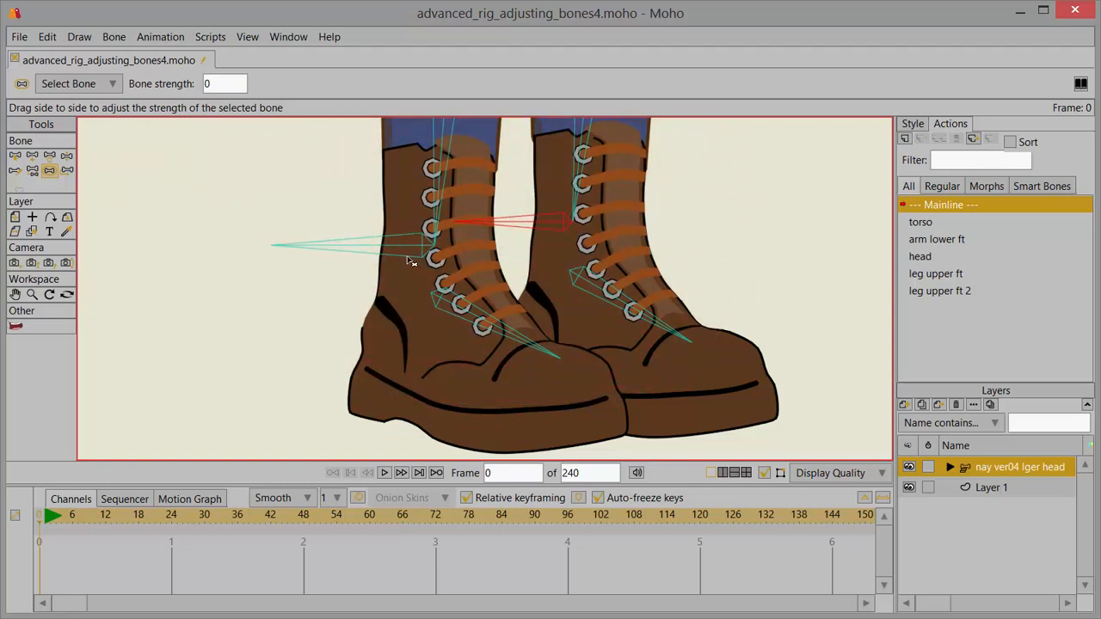
# - Rename the horizontal bone at the back leg's ankle to "leg bk TARGET"
pyautogui.click(15, 156)
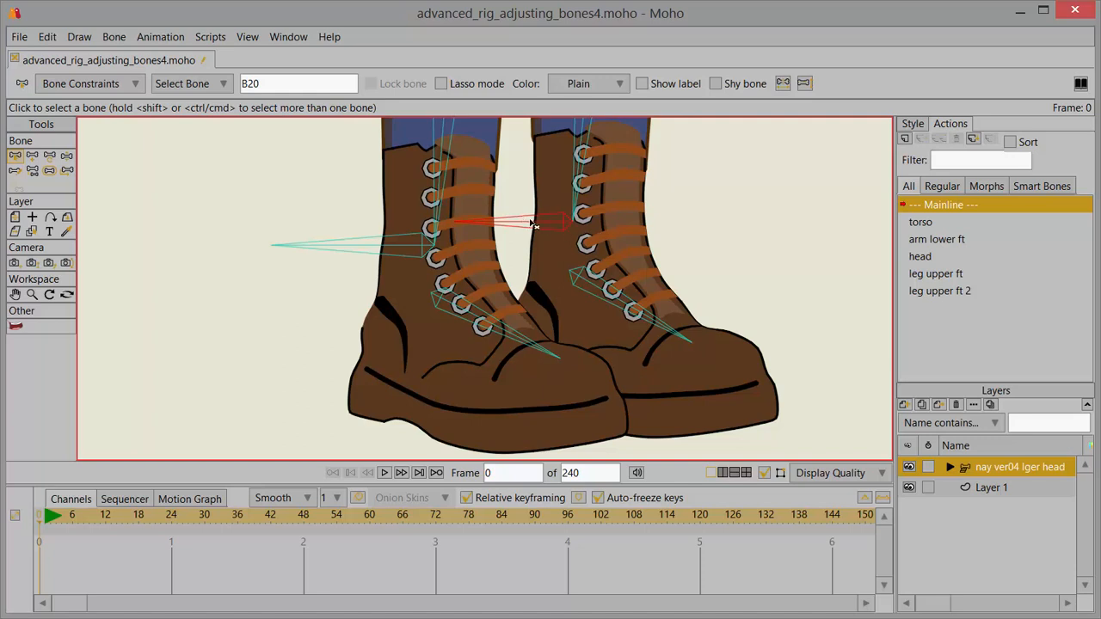
pyautogui.doubleClick(275, 84)
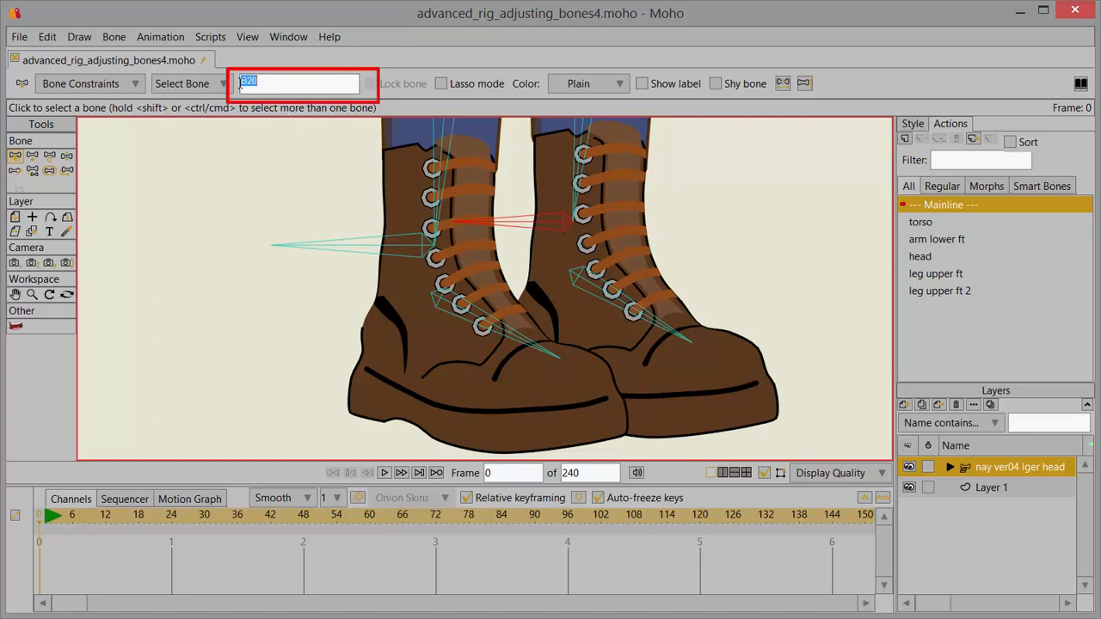
pyautogui.write('leg bk TARGET')
pyautogui.press('Return')
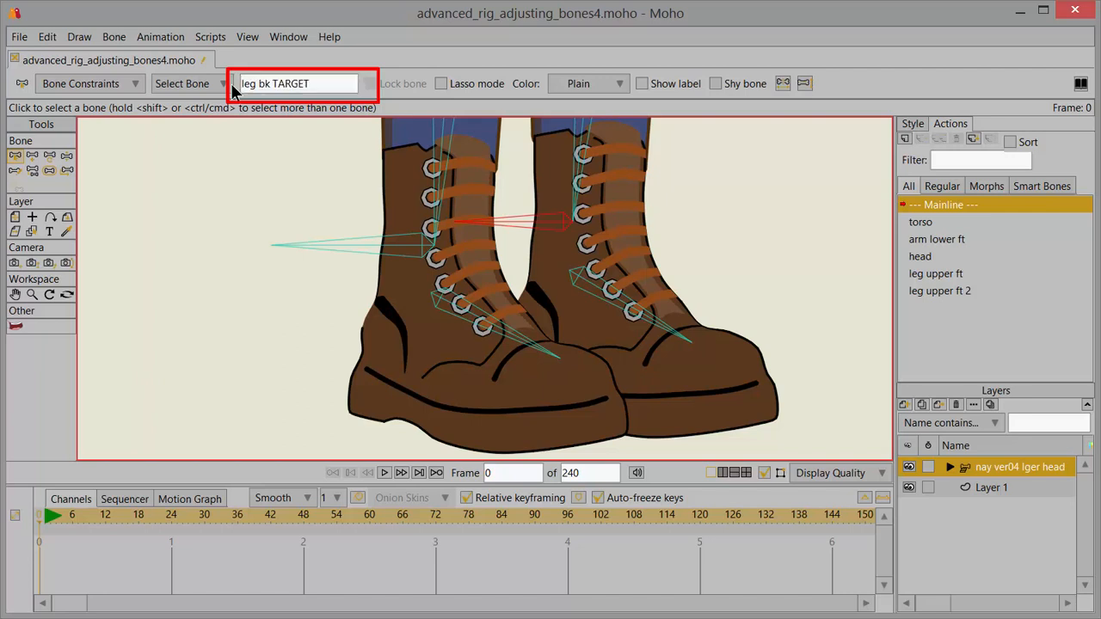
# - Rename the horizontal bone at the front leg's ankle to "leg frt TARGET"
pyautogui.click(375, 252)
pyautogui.click(375, 252)
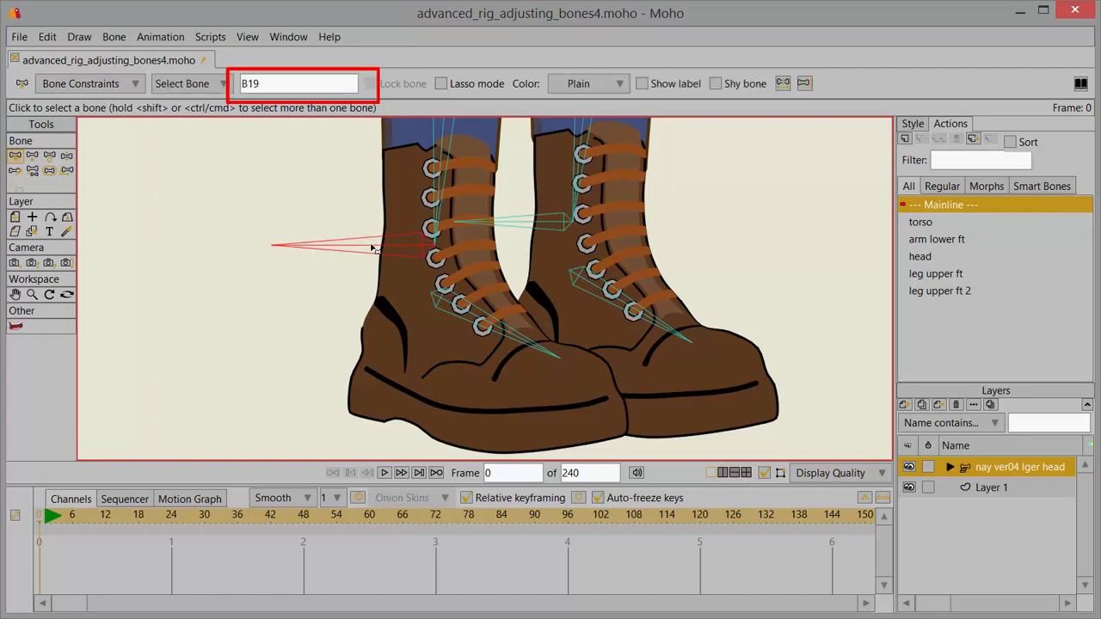
pyautogui.doubleClick(295, 88)
pyautogui.write('leg frt TARGET')
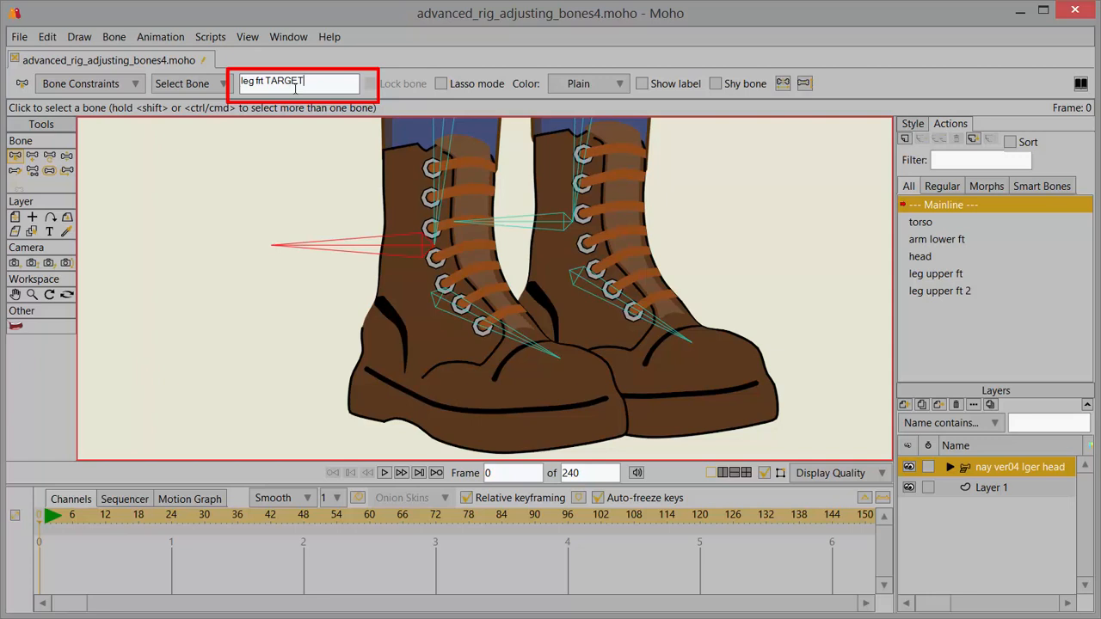
pyautogui.press('Return')
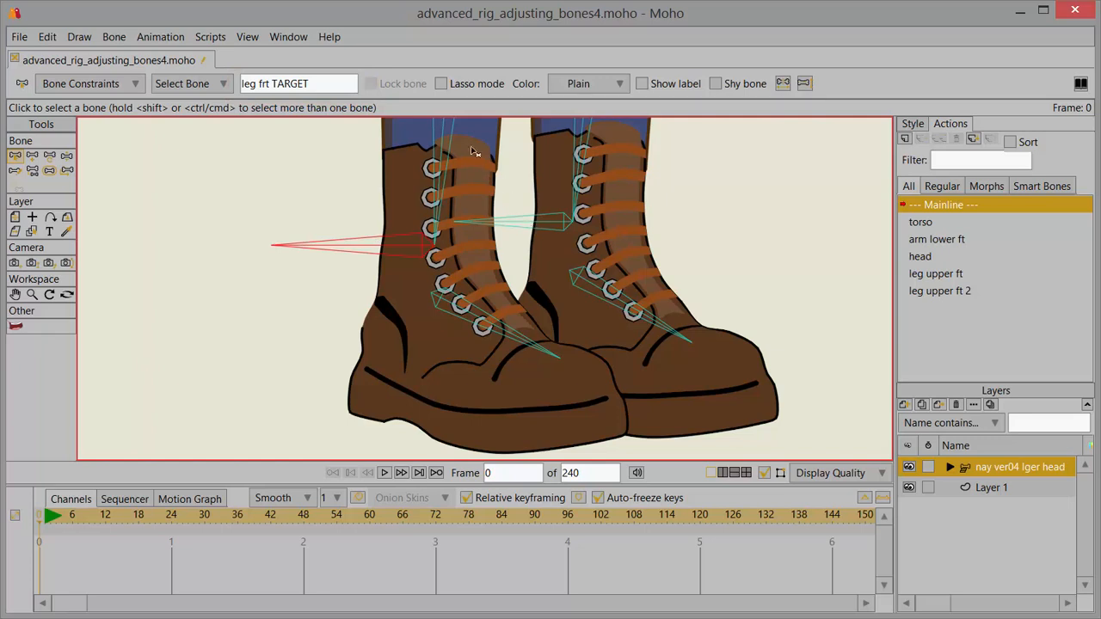
# - Set the target of the "leg lower ft" bone to "leg frt TARGET" in its bone constraints
pyautogui.click(443, 139)
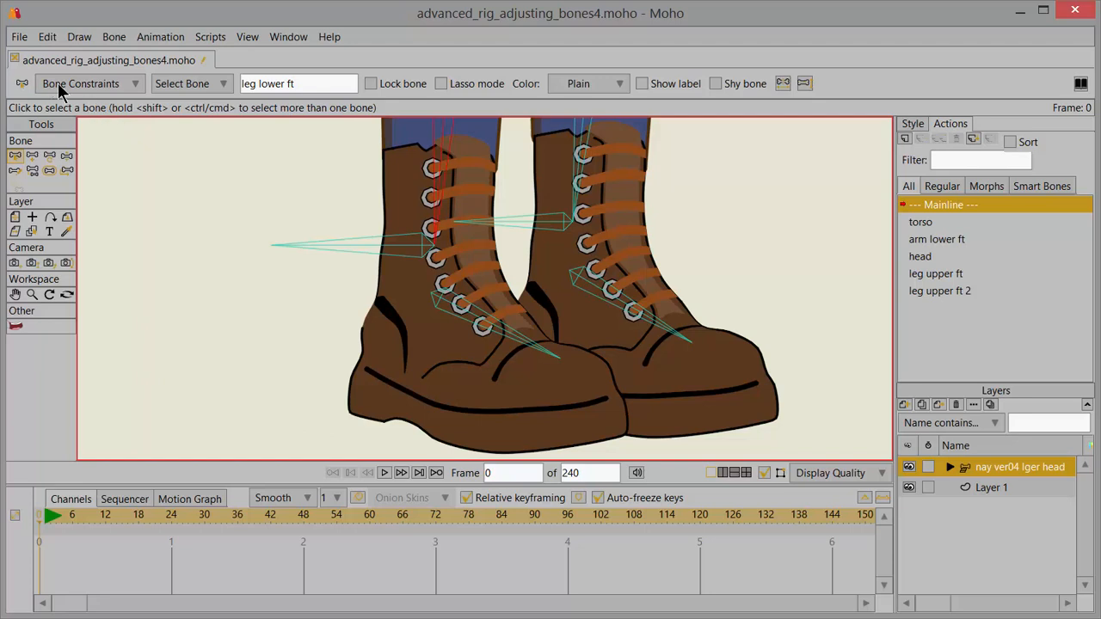
pyautogui.click(135, 83)
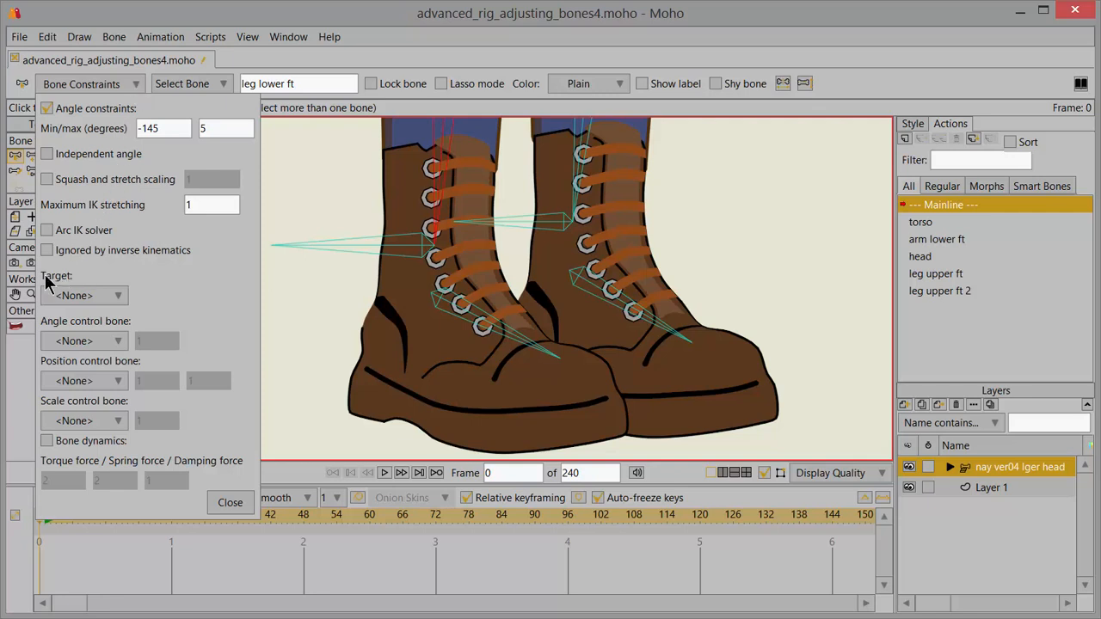
pyautogui.click(119, 296)
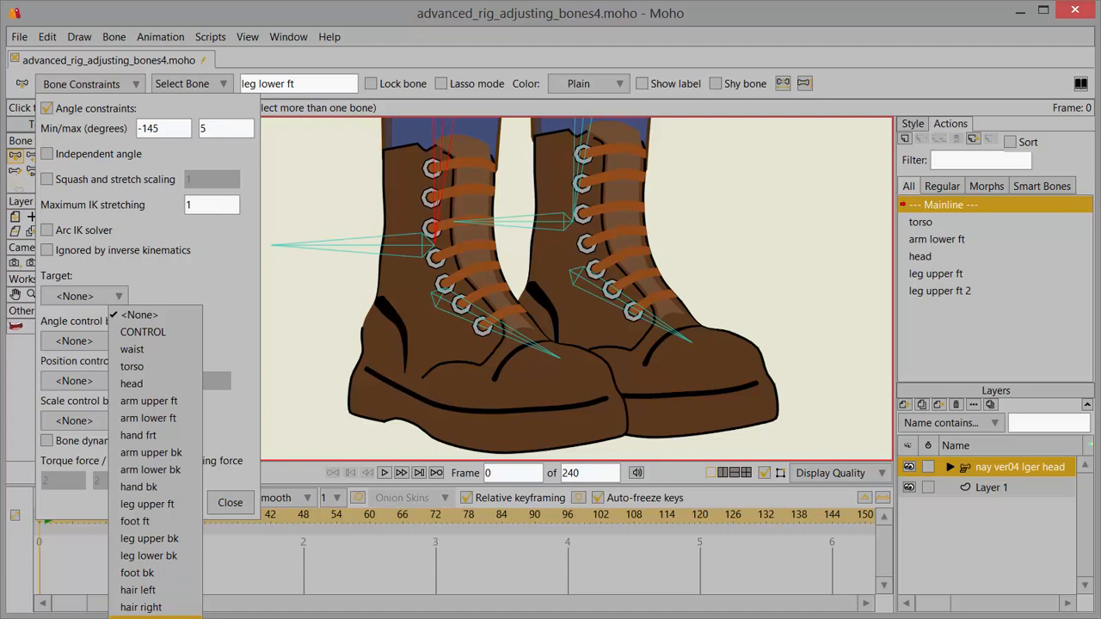
pyautogui.click(155, 616)
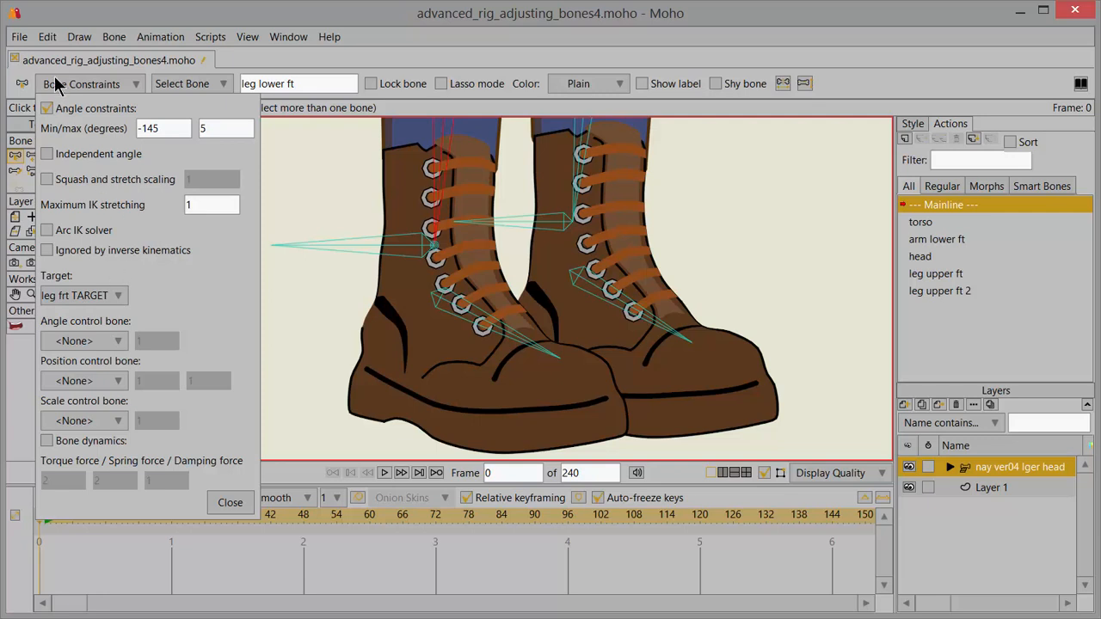
pyautogui.click(84, 84)
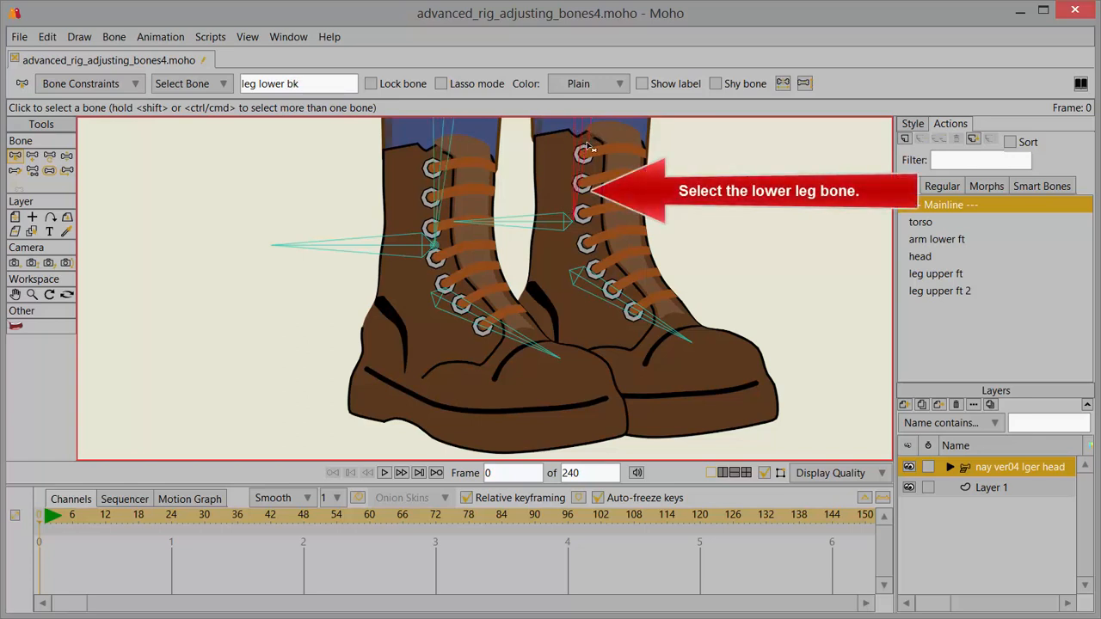
# - Set the target of the "leg lower bk" bone to "leg bk TARGET" in its bone constraints
pyautogui.click(587, 149)
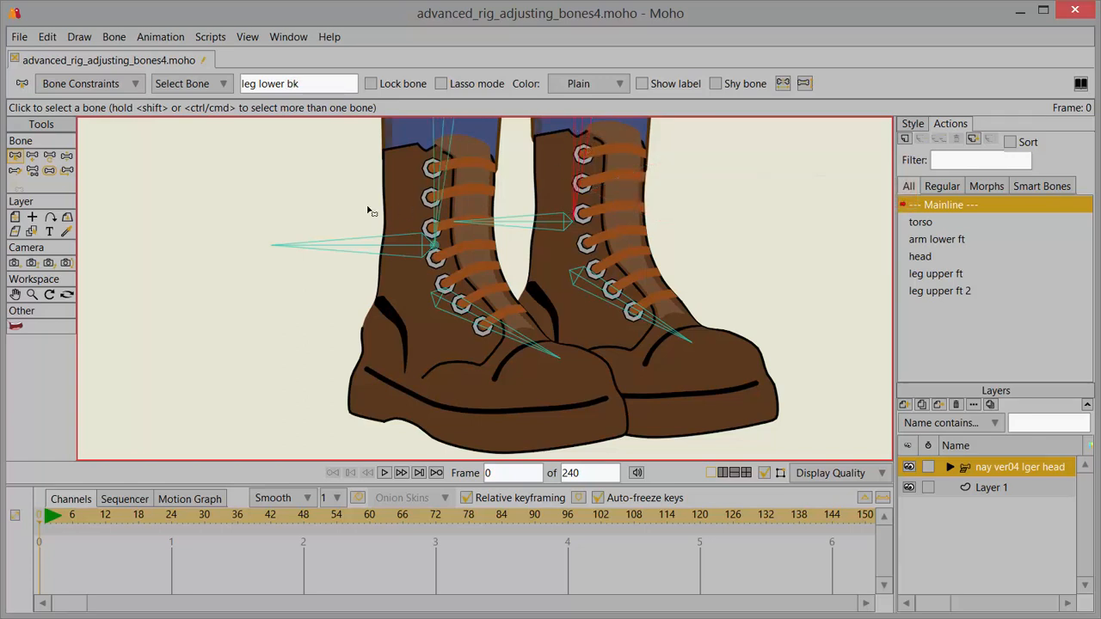
pyautogui.click(133, 86)
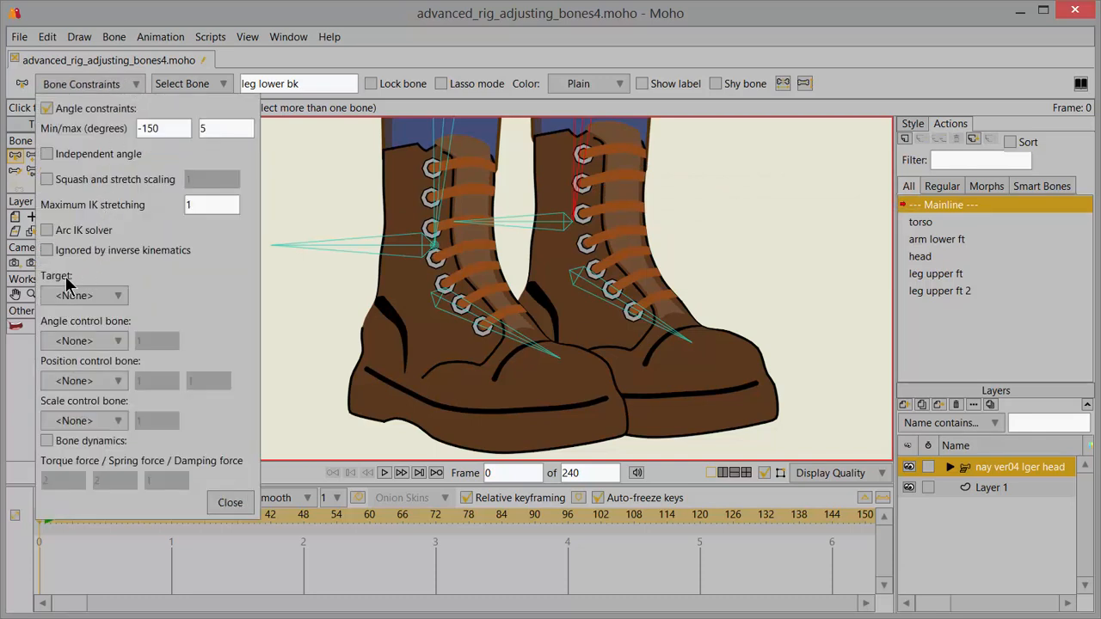
pyautogui.click(119, 296)
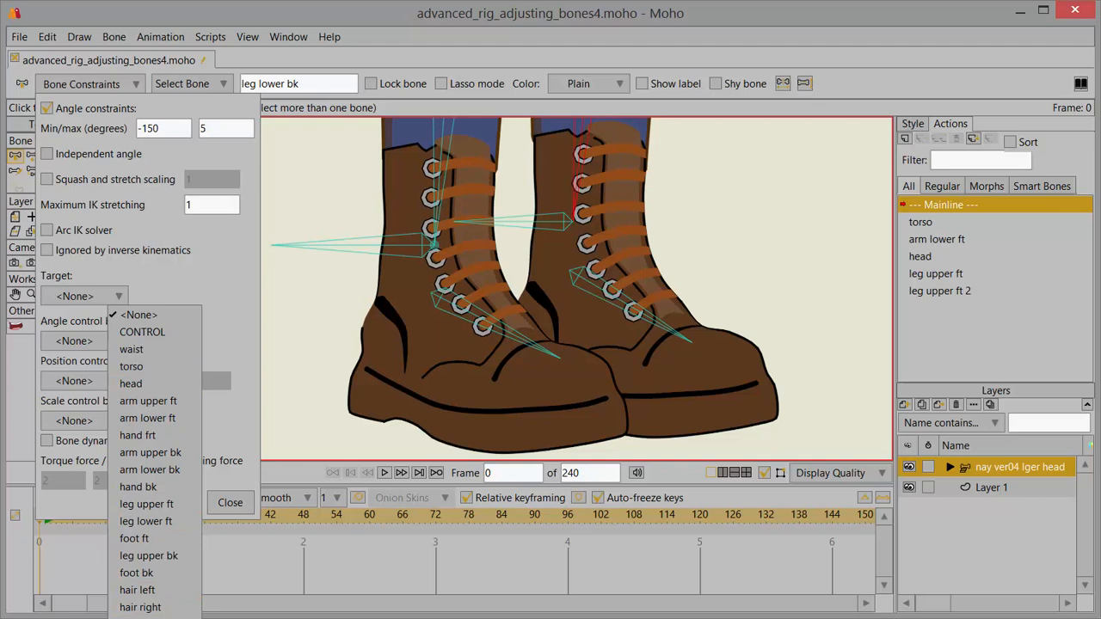
pyautogui.click(155, 618)
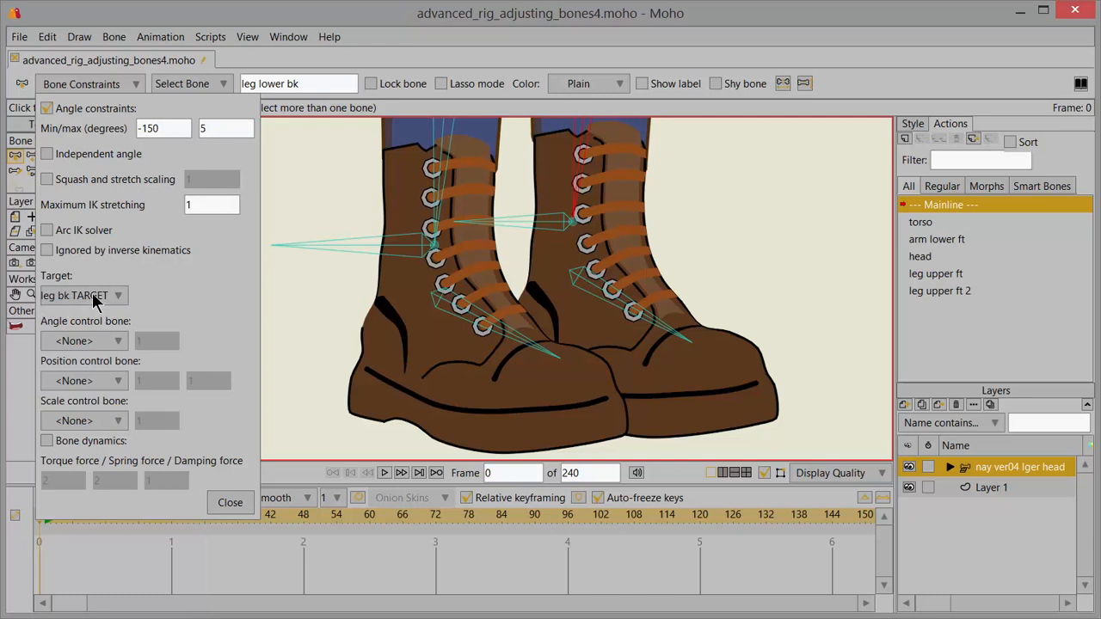
pyautogui.click(230, 502)
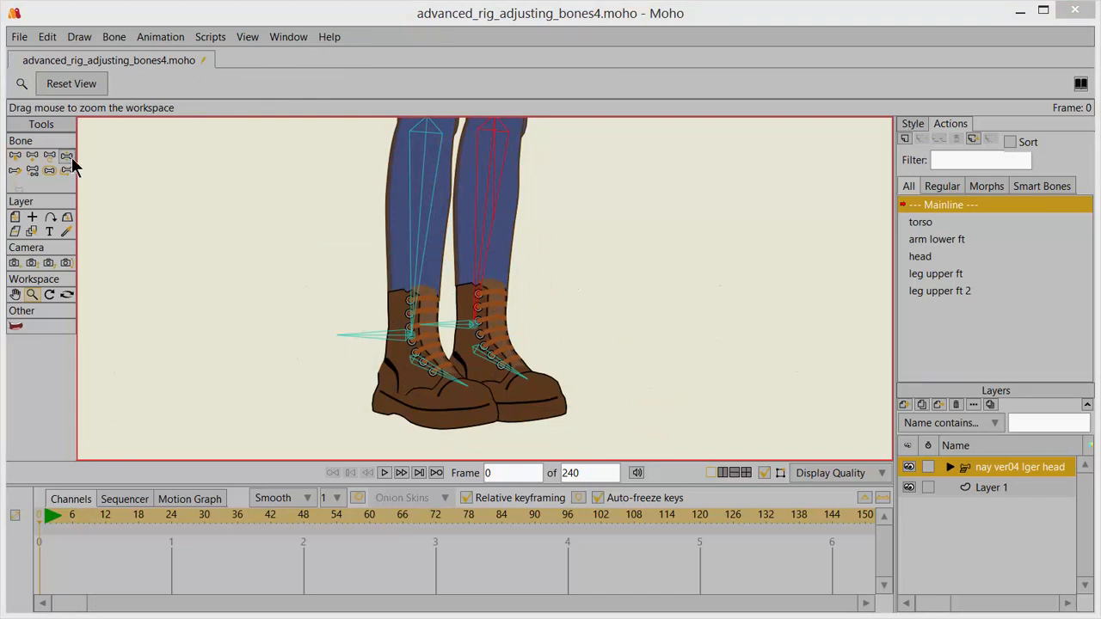
# - Test the front leg's target bone with Manipulate Bones by moving it around the ankle
pyautogui.click(64, 160)
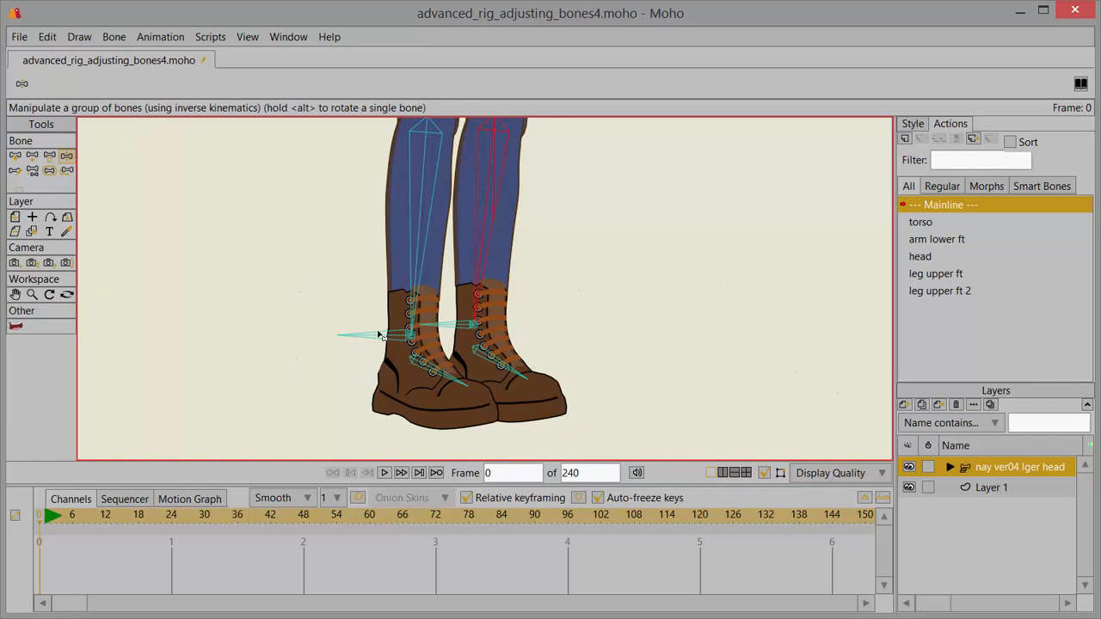
pyautogui.moveTo(381, 338); pyautogui.dragTo(443, 416)
pyautogui.scroll(-6, 389, 298)
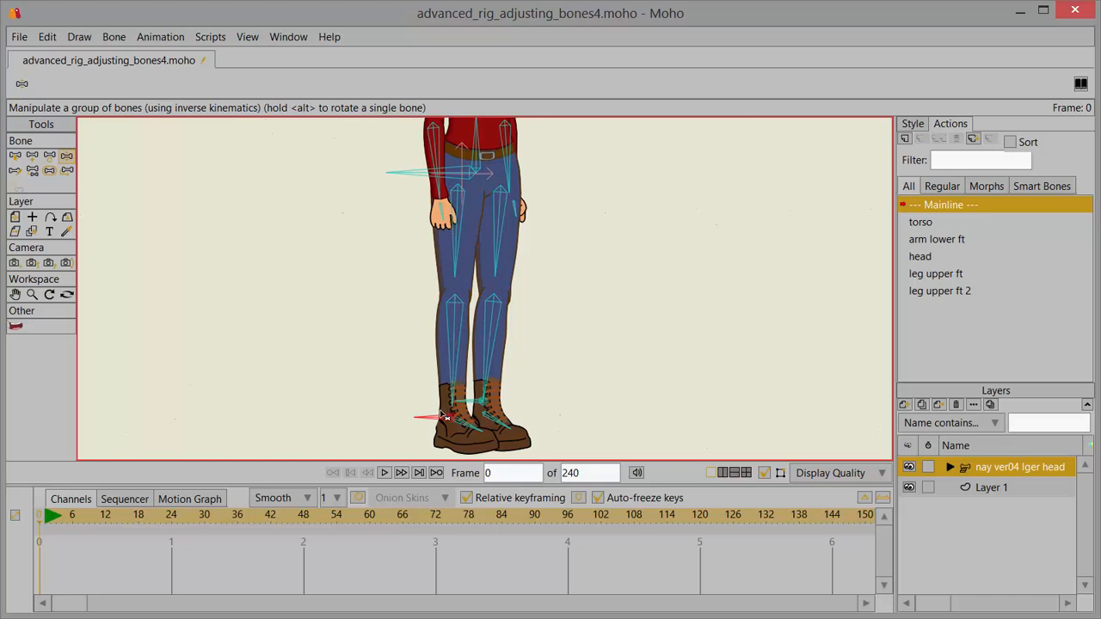
pyautogui.moveTo(443, 421)
pyautogui.mouseDown()
pyautogui.moveTo(405, 381)
pyautogui.moveTo(393, 420)
pyautogui.moveTo(420, 413)
pyautogui.moveTo(421, 368)
pyautogui.moveTo(405, 331)
pyautogui.moveTo(393, 341)
pyautogui.moveTo(418, 387)
pyautogui.moveTo(391, 386)
pyautogui.moveTo(395, 320)
pyautogui.moveTo(419, 401)
pyautogui.moveTo(436, 416)
pyautogui.mouseUp()
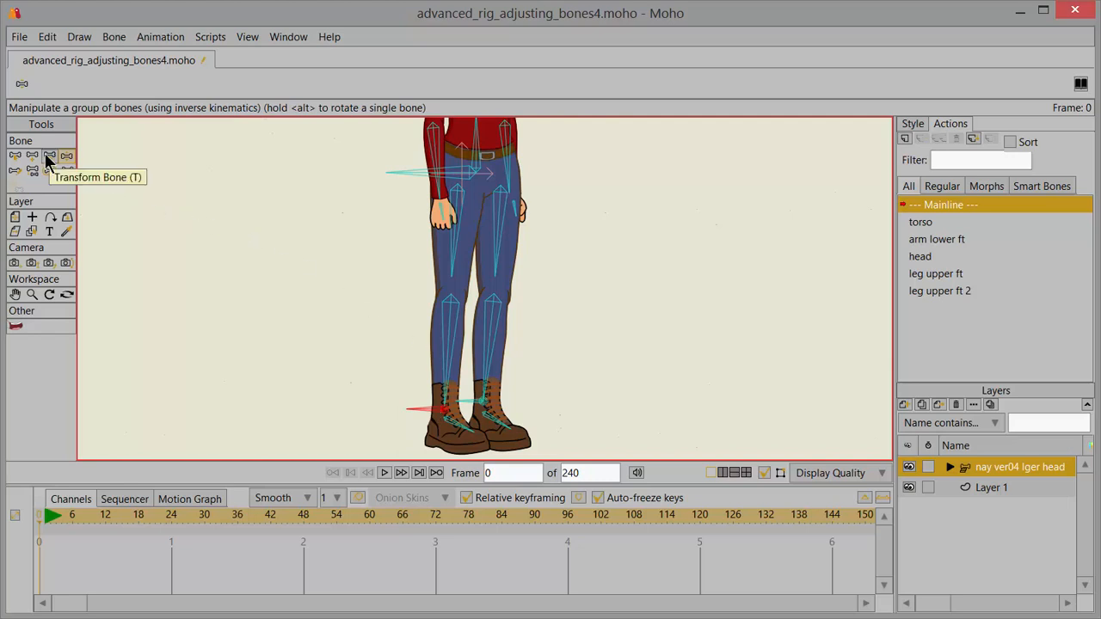
# - Test both ankle target bones with Manipulate Bones by spreading the legs, front leg back and up, back leg forward
pyautogui.scroll(5, 505, 424)
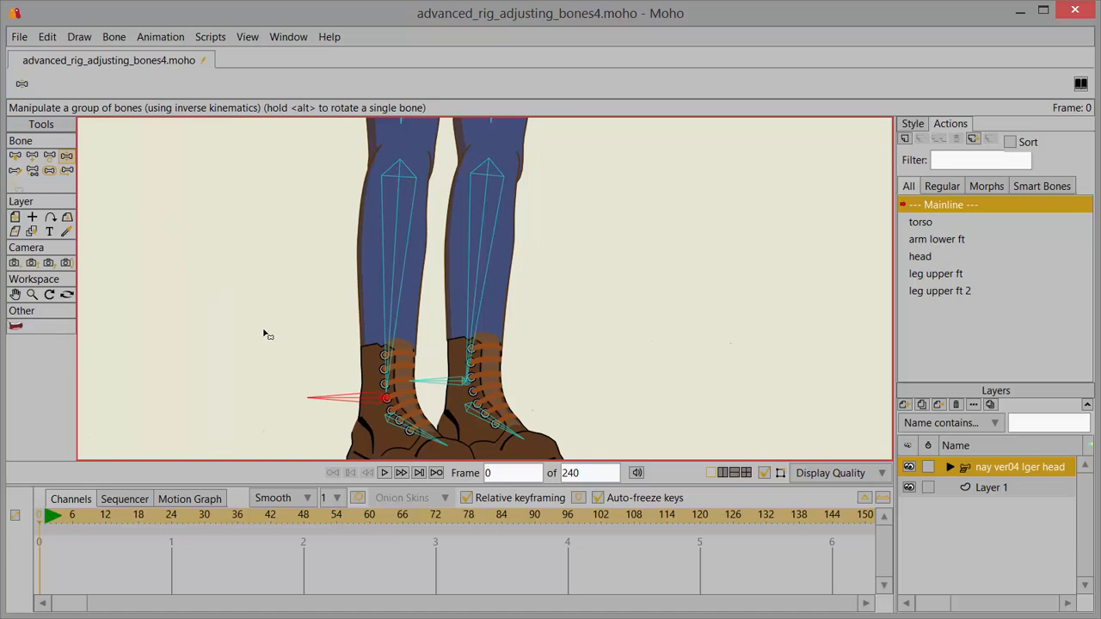
pyautogui.scroll(-2, 268, 338)
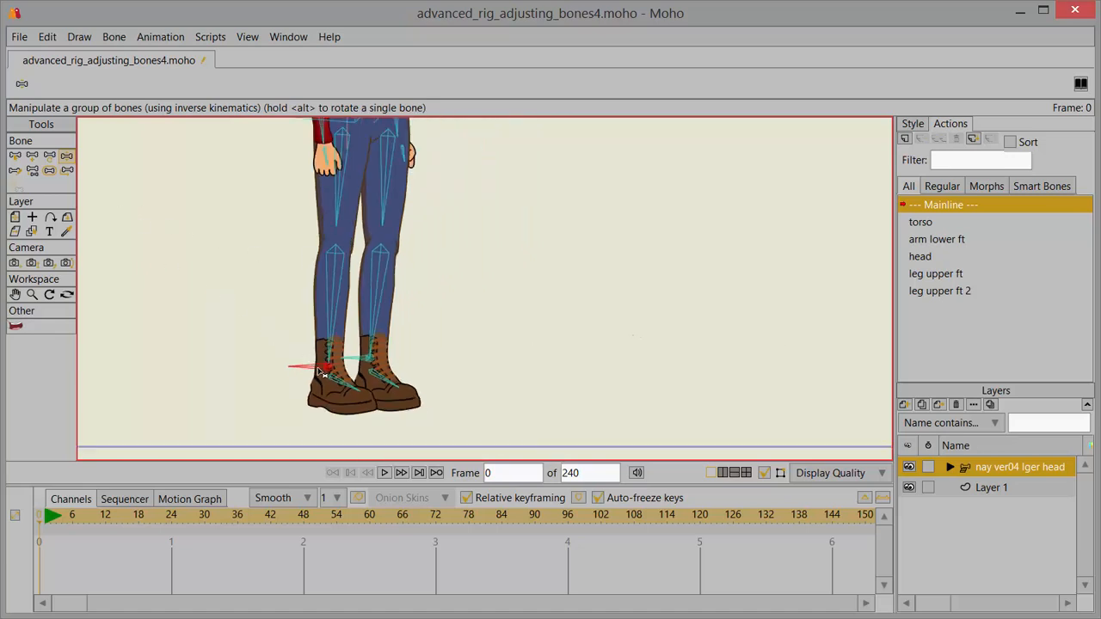
pyautogui.moveTo(319, 370); pyautogui.dragTo(261, 311)
pyautogui.moveTo(365, 365); pyautogui.dragTo(438, 402)
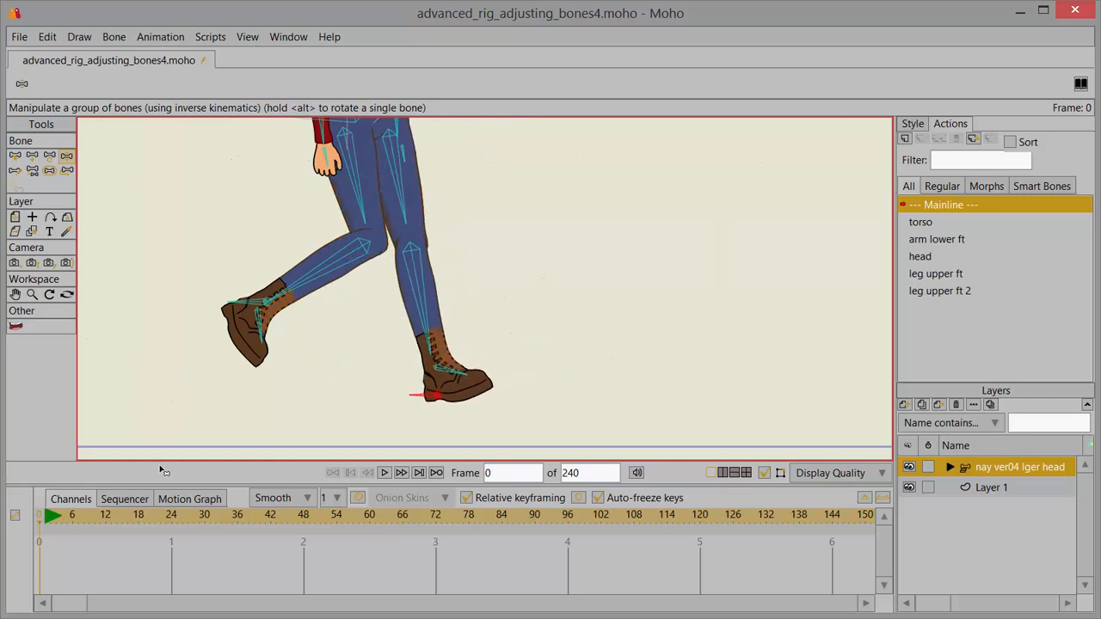
# - Enable Independent angle in the bone constraints of the front foot bone "foot ft"
pyautogui.click(14, 156)
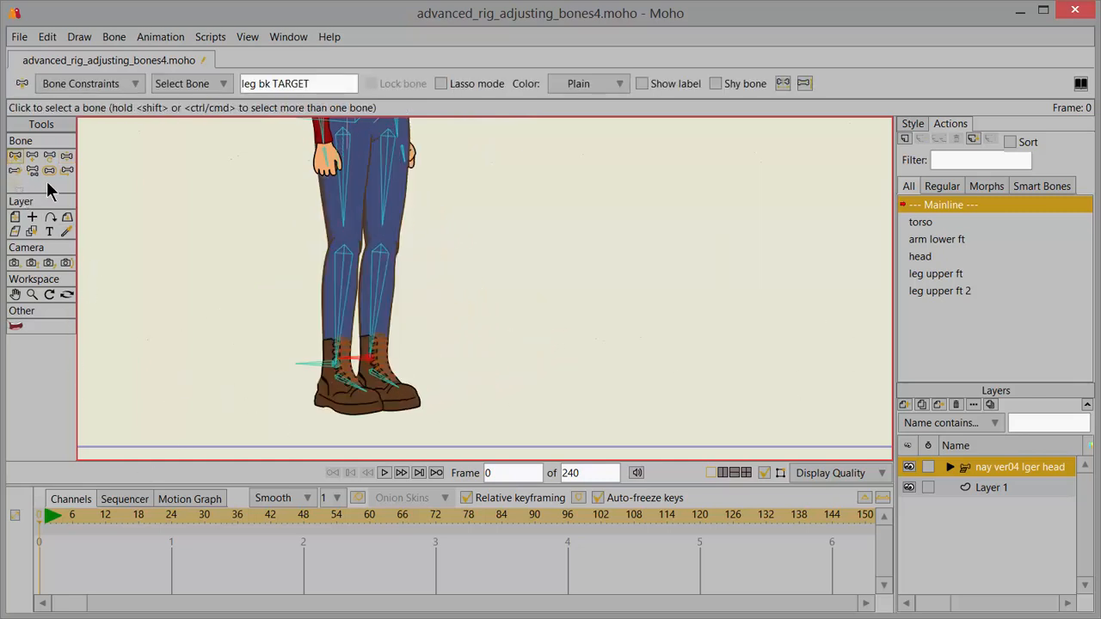
pyautogui.scroll(3, 361, 398)
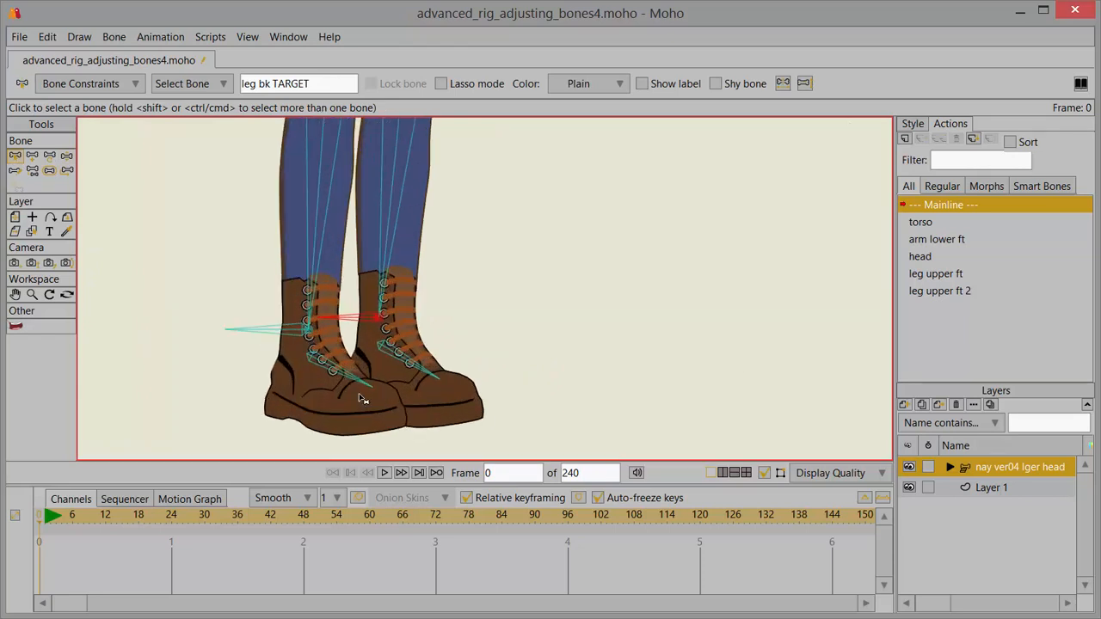
pyautogui.moveTo(361, 398); pyautogui.dragTo(453, 356)
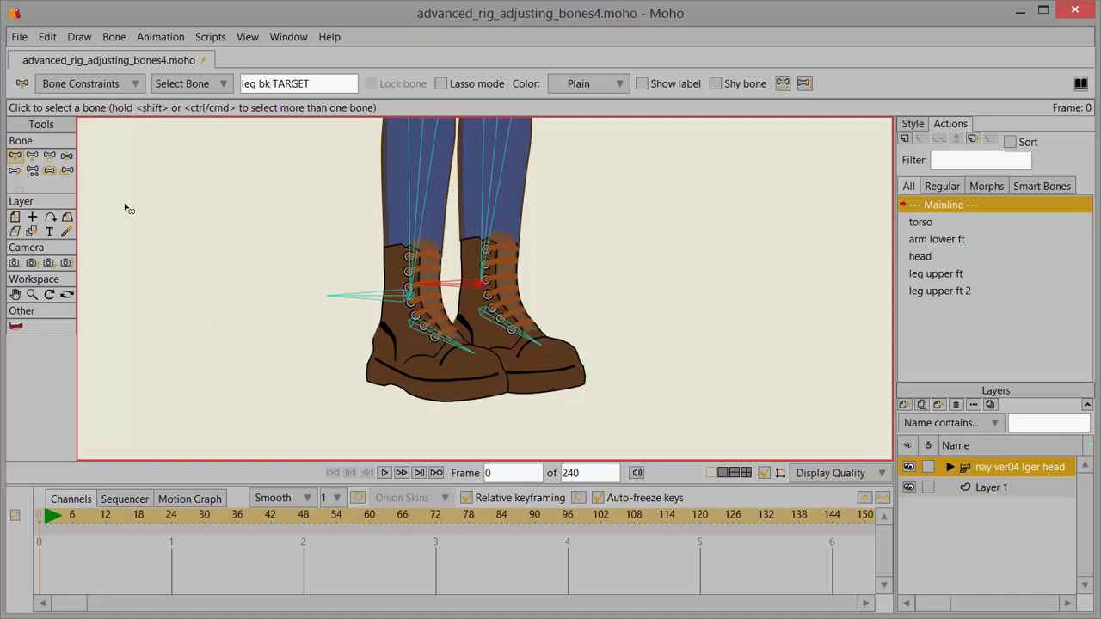
pyautogui.click(421, 332)
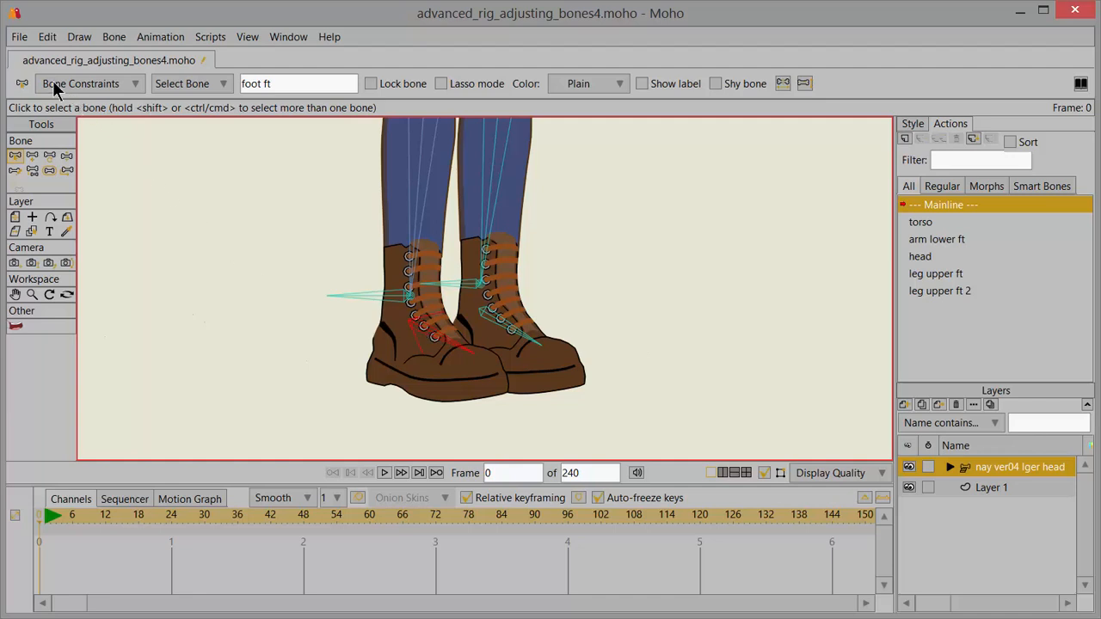
pyautogui.click(136, 84)
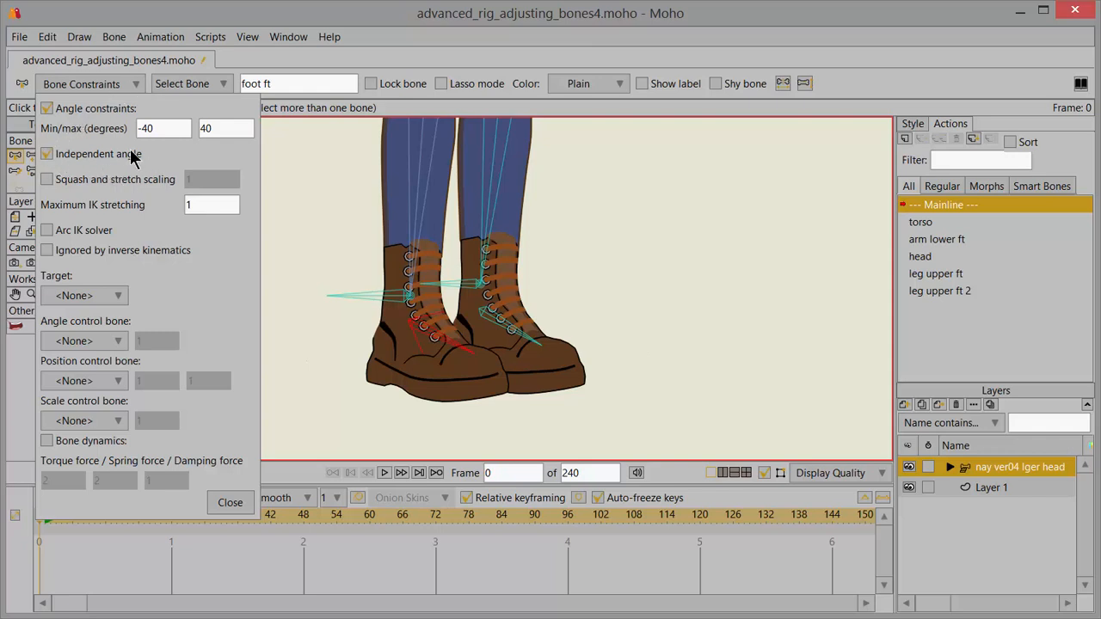
pyautogui.click(97, 86)
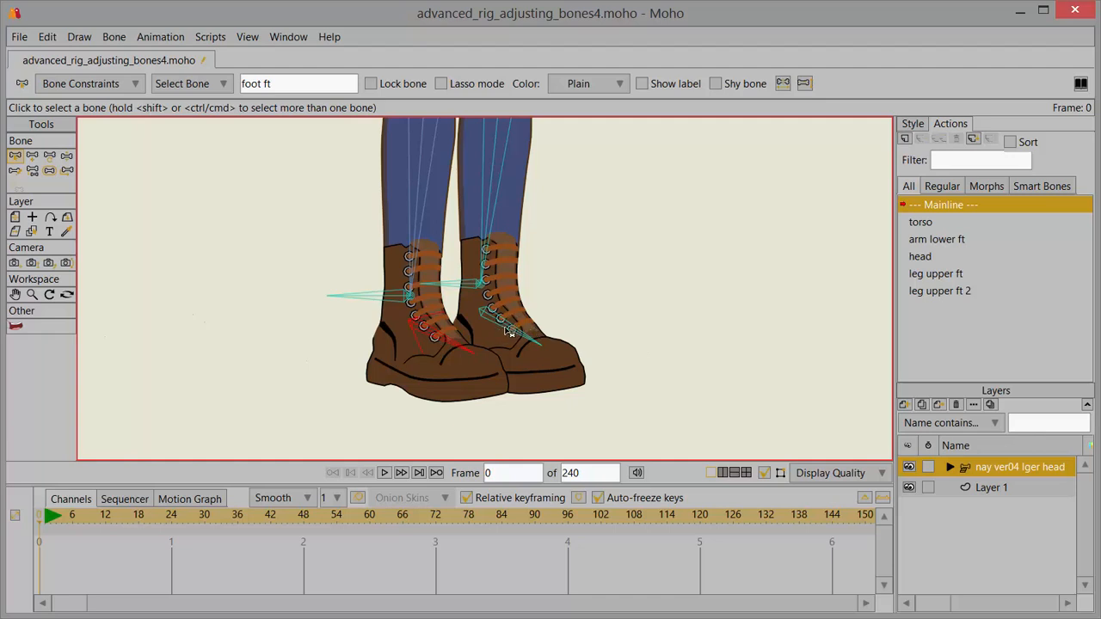
# - Test the front foot's independent angle against the back foot by raising and lowering the legs with their target bones
pyautogui.click(67, 156)
pyautogui.moveTo(387, 303); pyautogui.dragTo(331, 177)
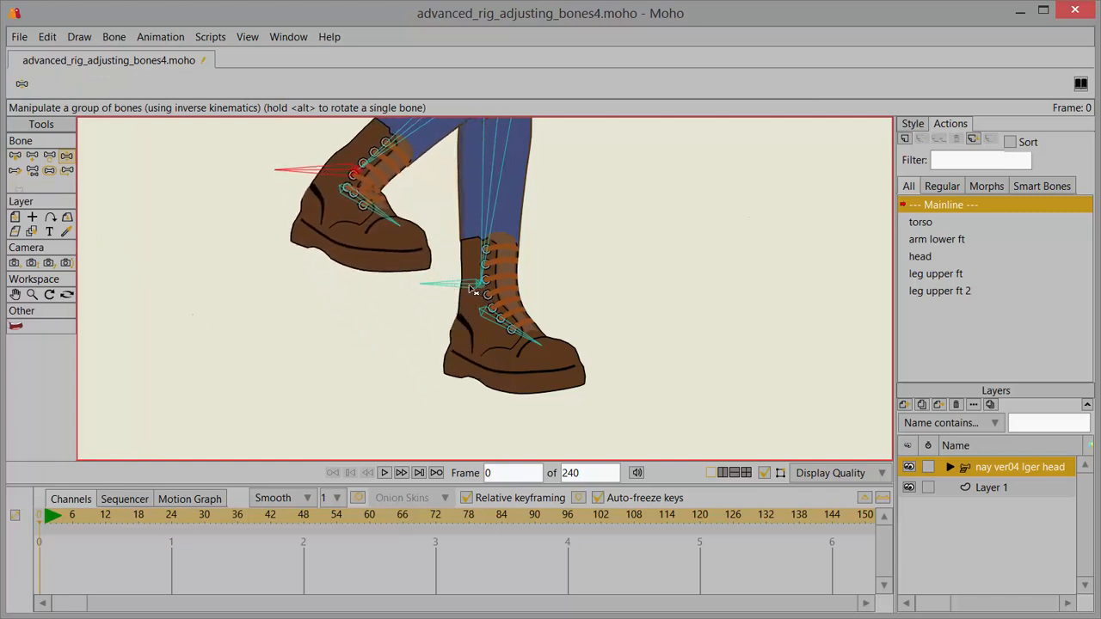
pyautogui.moveTo(471, 286); pyautogui.dragTo(508, 176)
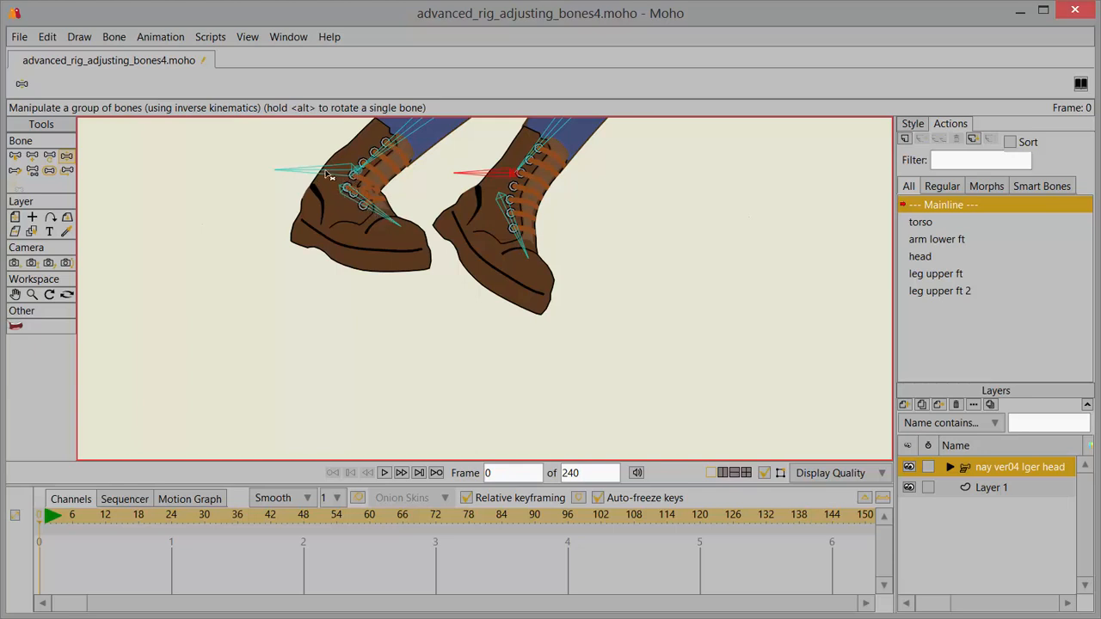
pyautogui.moveTo(337, 180); pyautogui.dragTo(337, 305)
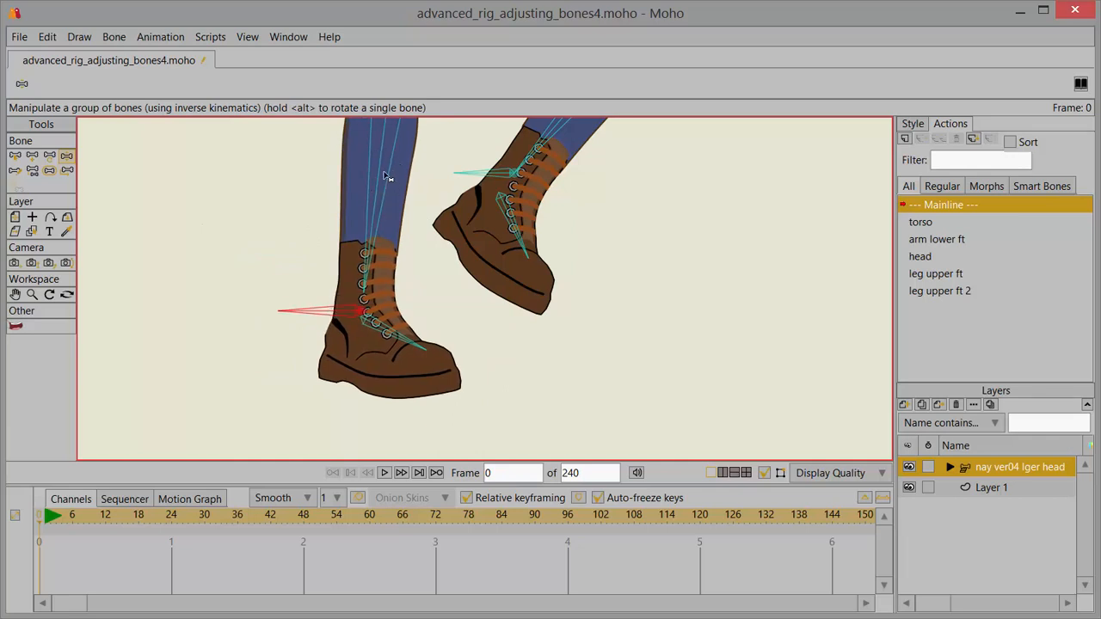
pyautogui.moveTo(350, 312); pyautogui.dragTo(511, 201)
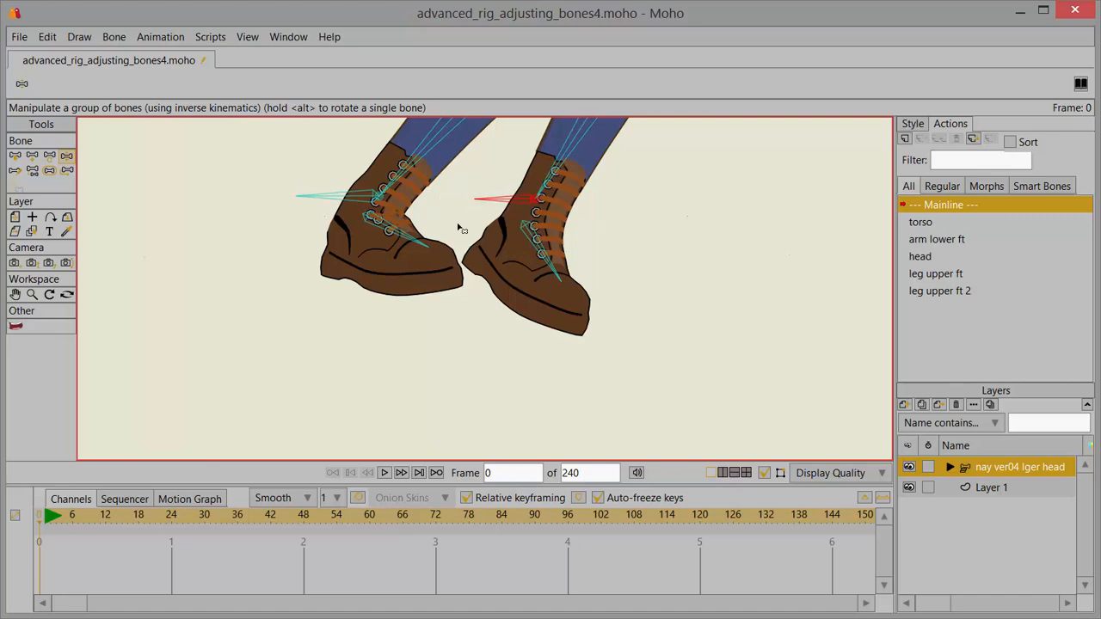
# - Enable Independent angle in the bone constraints of the back foot bone "foot bk"
pyautogui.click(15, 157)
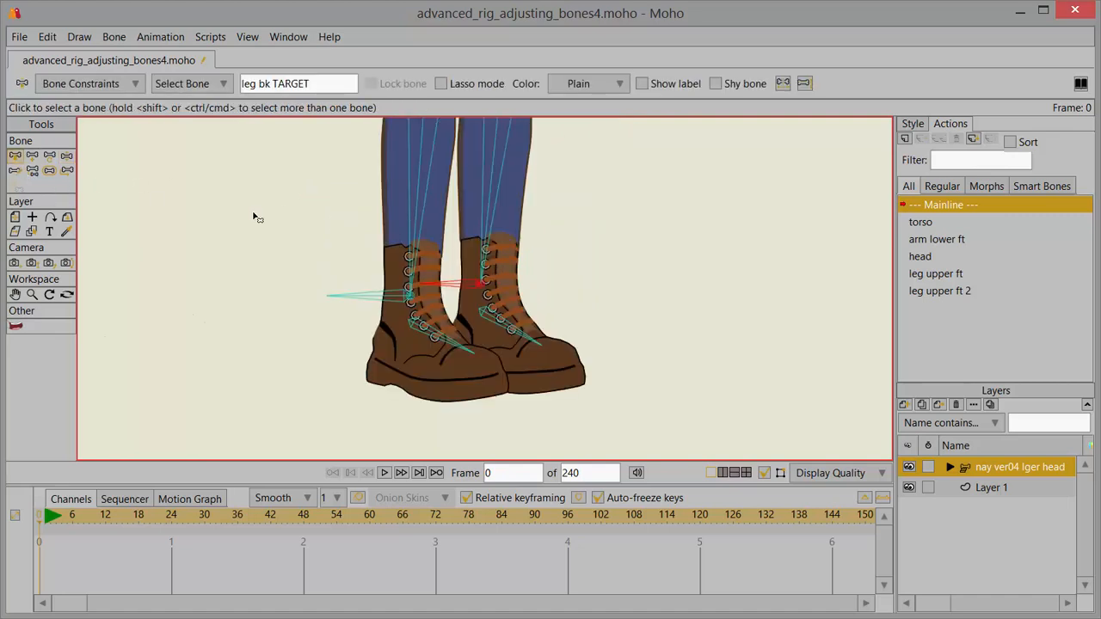
pyautogui.click(492, 321)
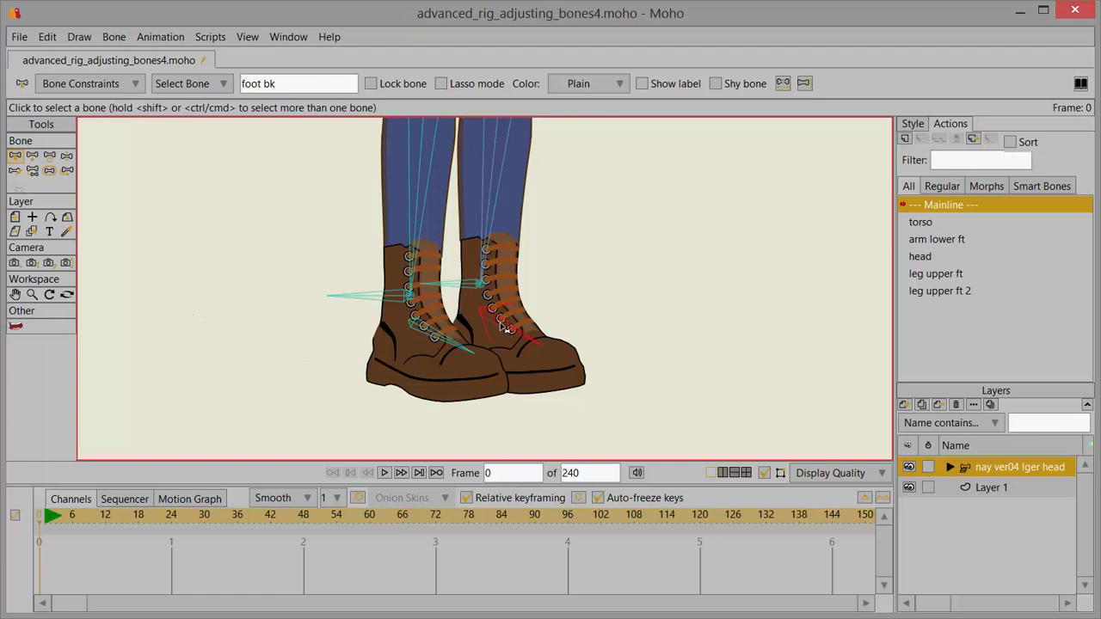
pyautogui.click(122, 89)
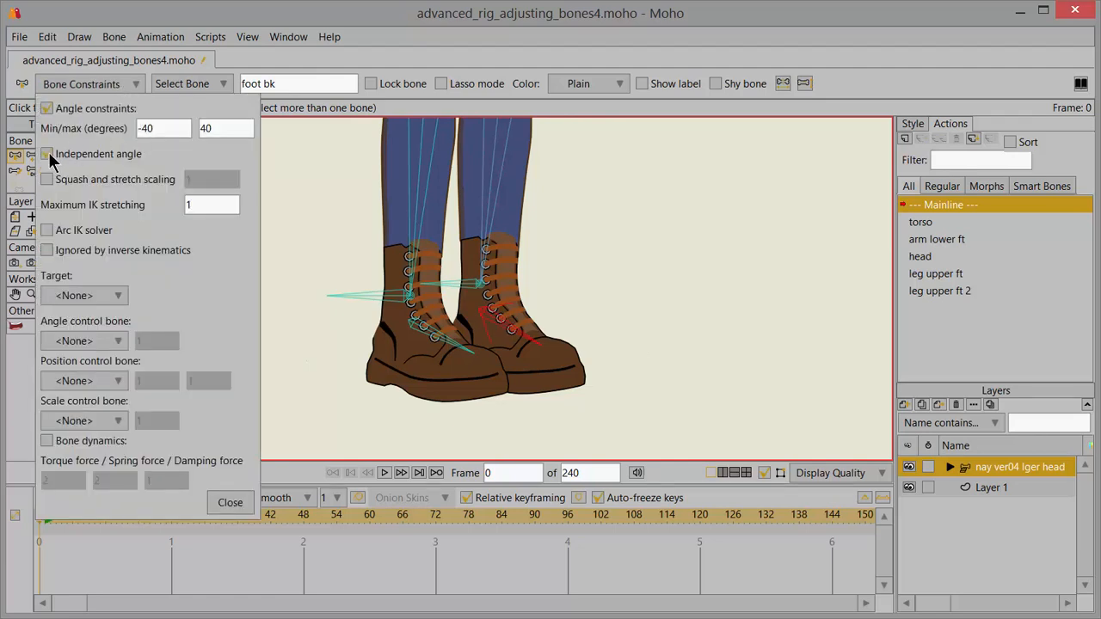
pyautogui.click(231, 503)
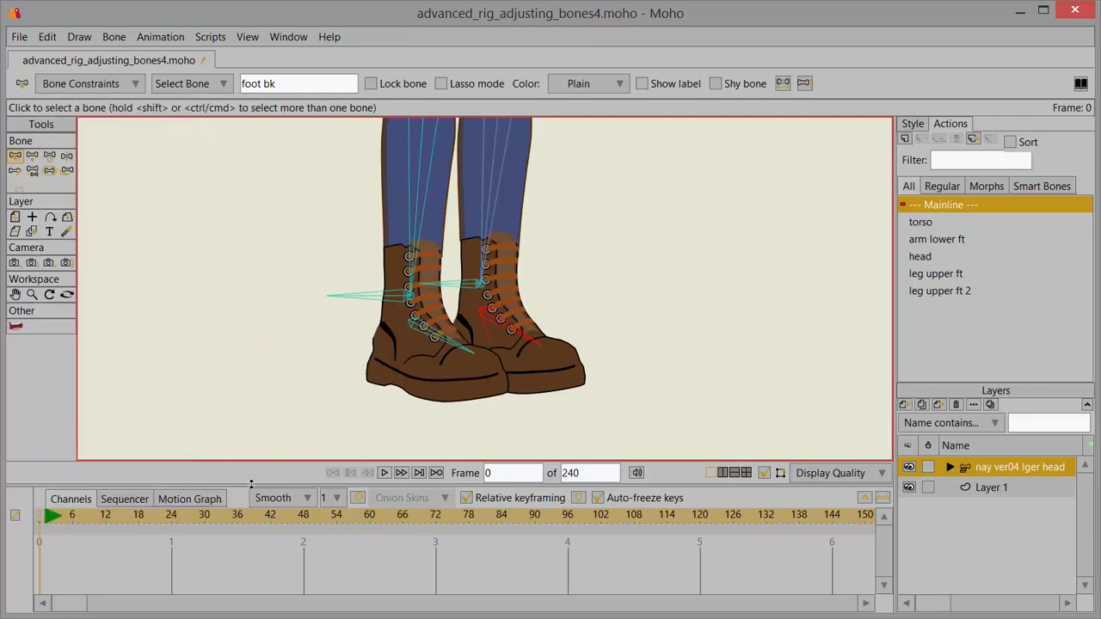
# - Test both feet with Manipulate Bones by moving the back and front ankle target bones
pyautogui.click(66, 156)
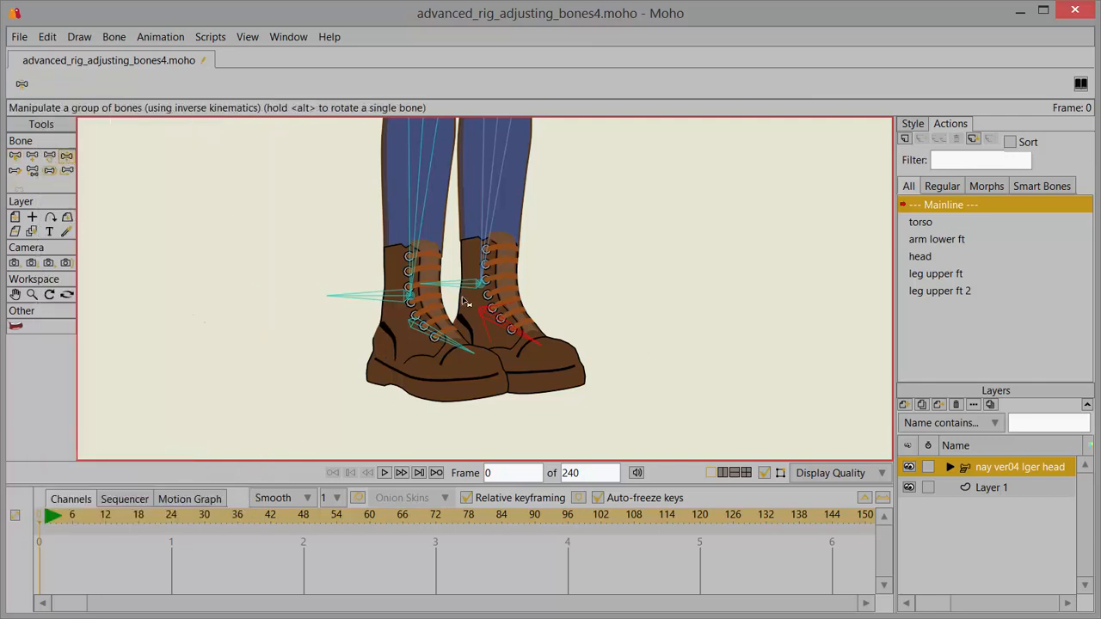
pyautogui.moveTo(468, 297); pyautogui.dragTo(593, 258)
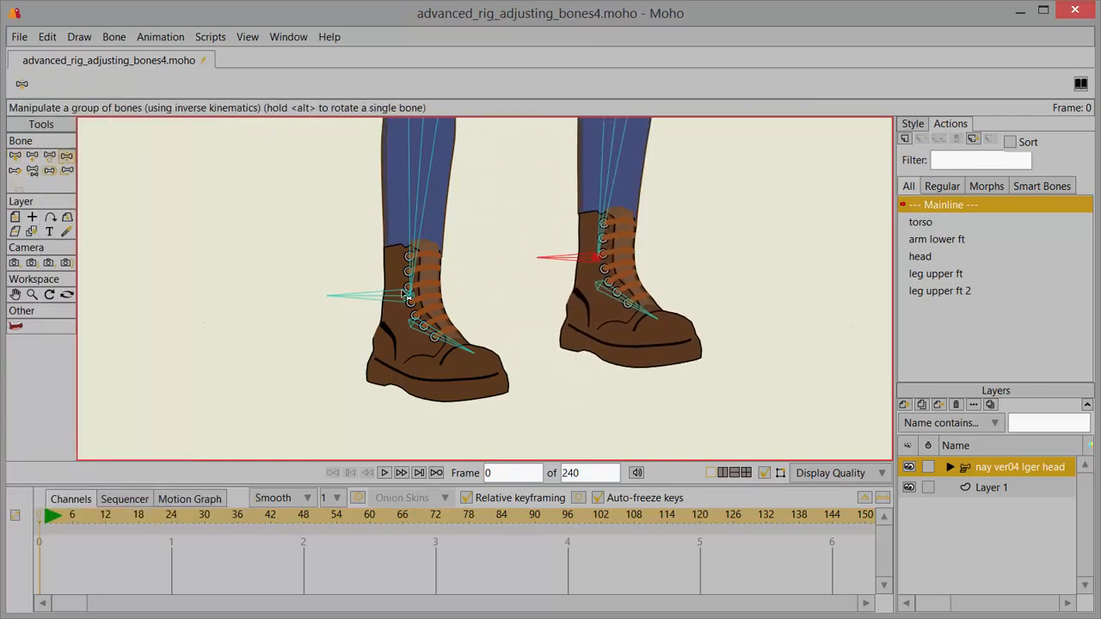
pyautogui.moveTo(410, 297); pyautogui.dragTo(423, 269)
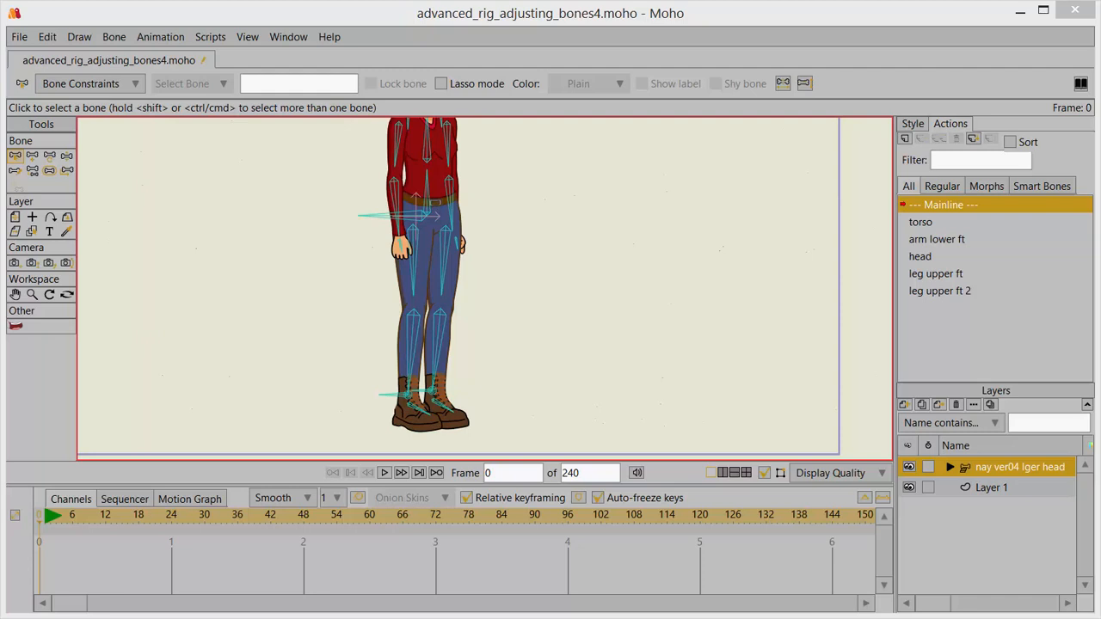
# - Check the upper and lower leg bones of both legs one after another with Manipulate Bones
pyautogui.click(67, 156)
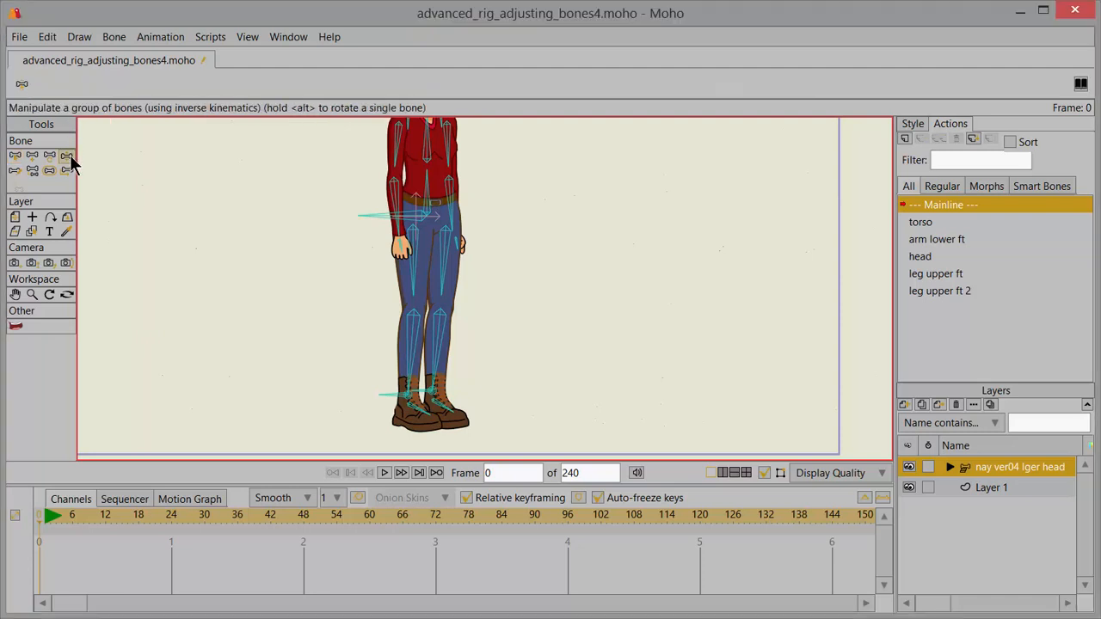
pyautogui.click(404, 274)
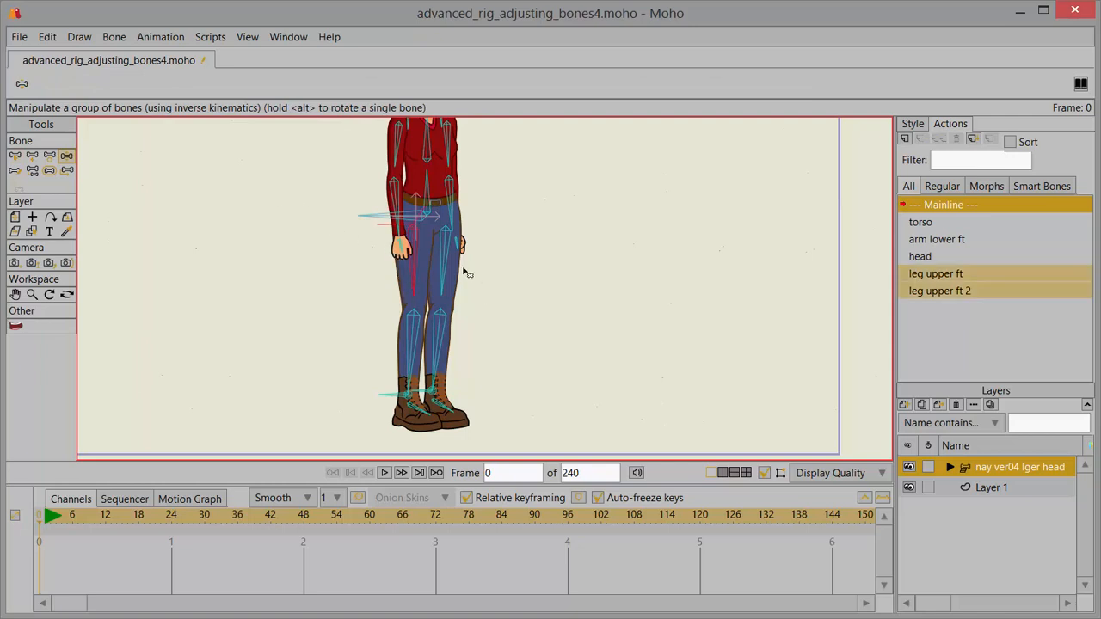
pyautogui.click(449, 265)
pyautogui.click(415, 327)
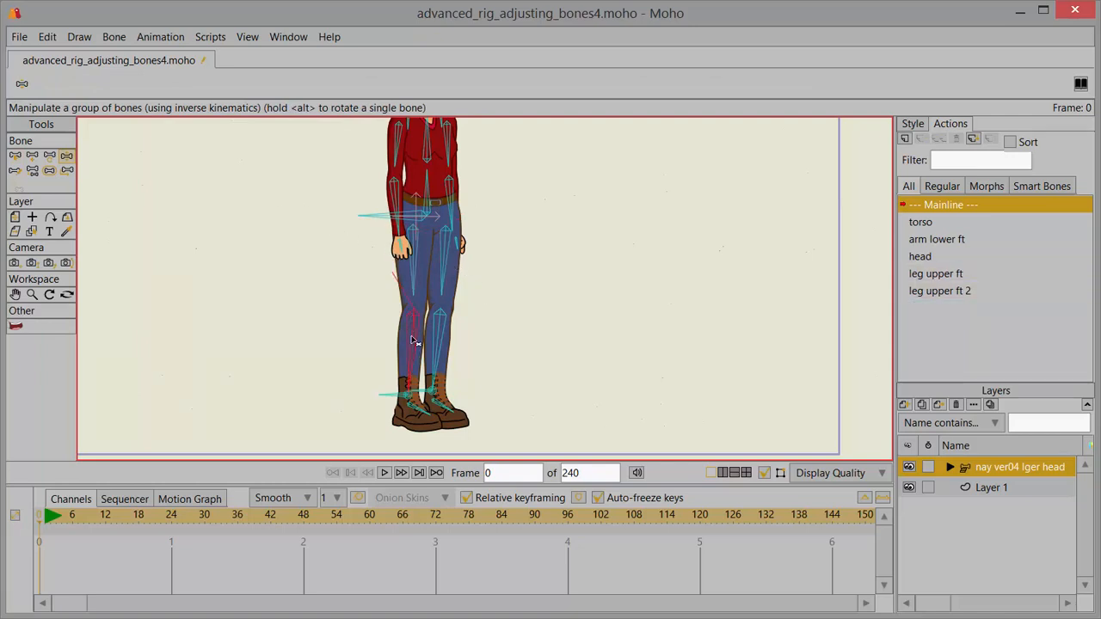
pyautogui.click(442, 343)
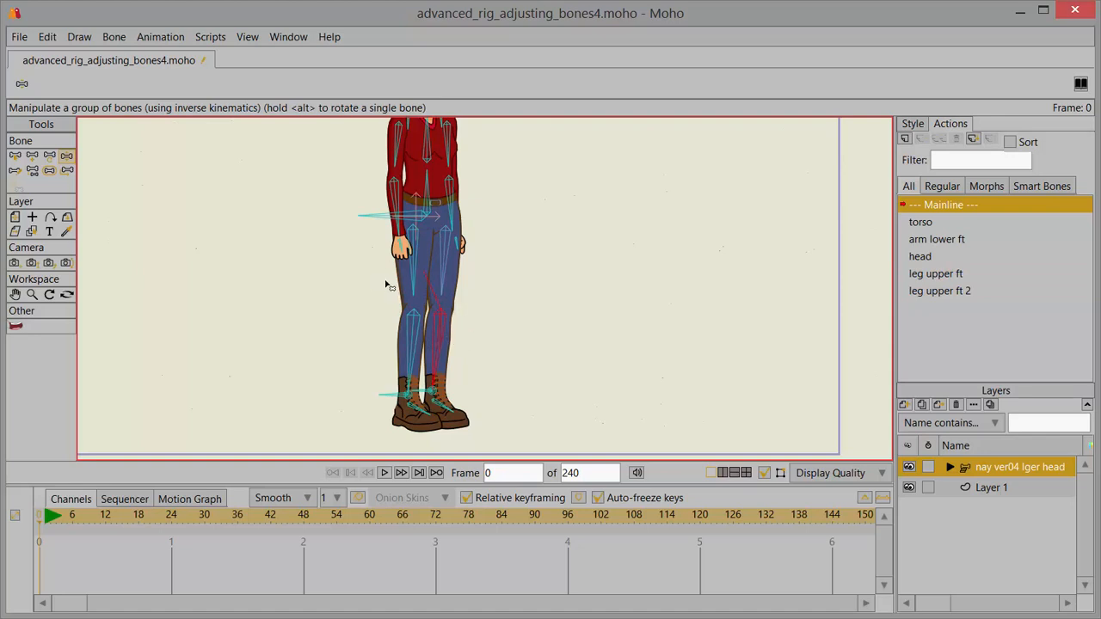
# - At frame 24, raise the front leg forward by moving its ankle target bone with Manipulate Bones
pyautogui.click(164, 522)
pyautogui.moveTo(168, 521); pyautogui.dragTo(171, 520)
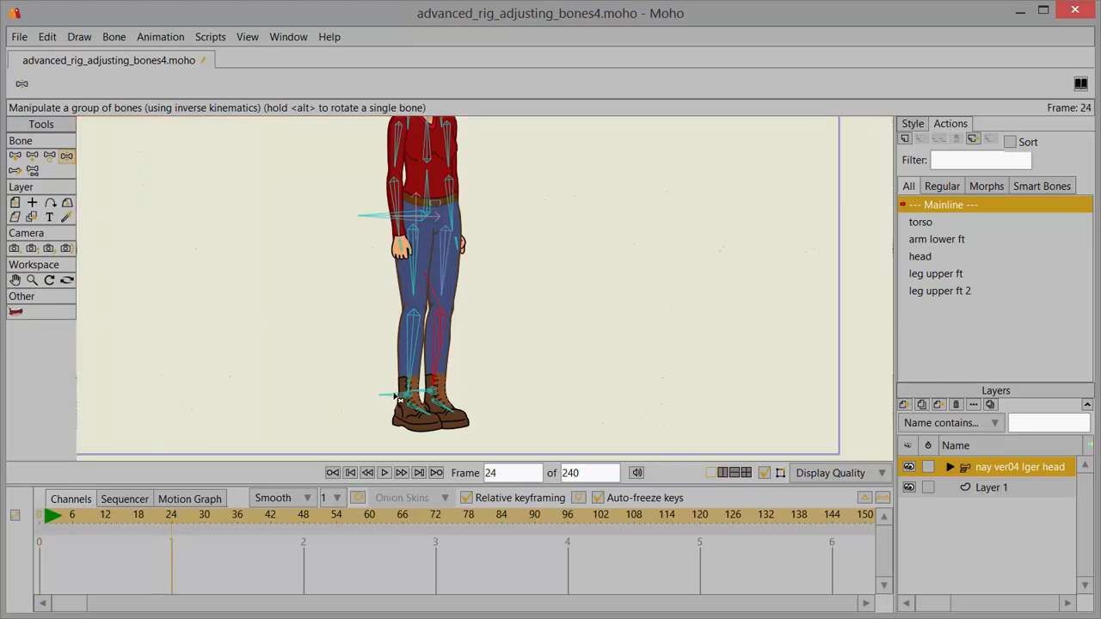
pyautogui.moveTo(394, 397); pyautogui.dragTo(486, 335)
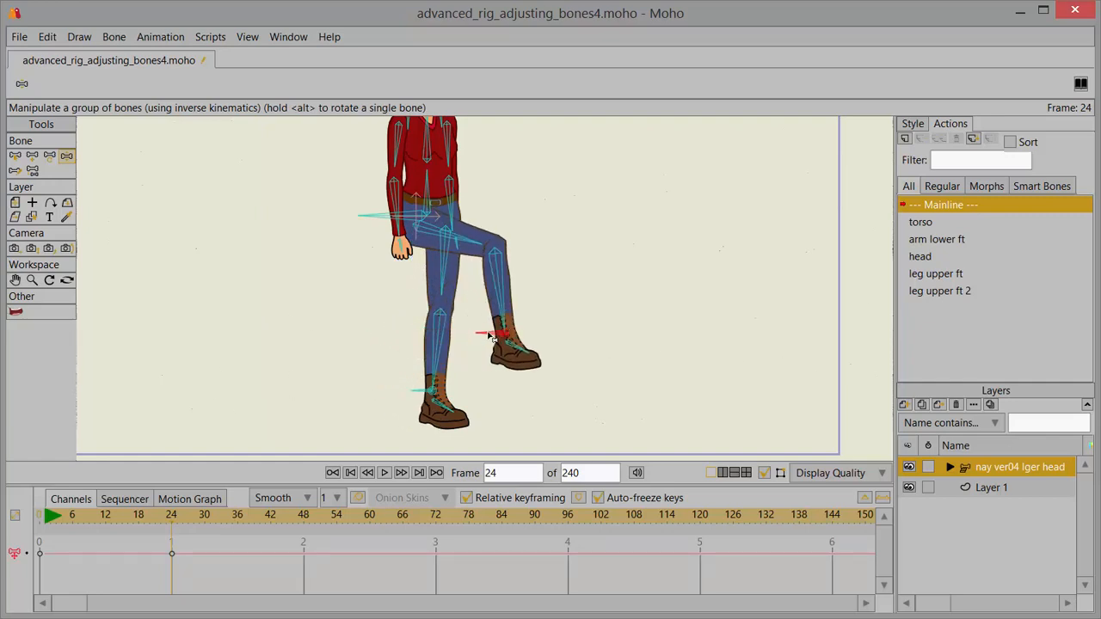
# - At frame 48, pull the raised front leg back by its target, tilt the foot downward, and return to frame 0
pyautogui.moveTo(167, 523); pyautogui.dragTo(303, 538)
pyautogui.moveTo(507, 337); pyautogui.dragTo(480, 363)
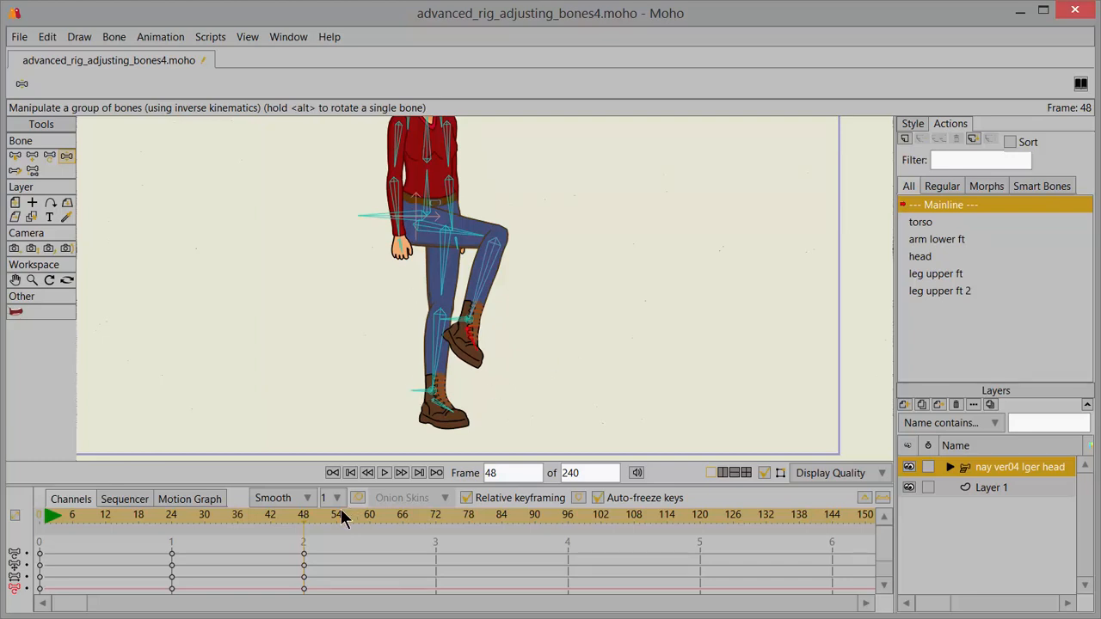
pyautogui.click(260, 535)
pyautogui.moveTo(260, 535); pyautogui.dragTo(39, 538)
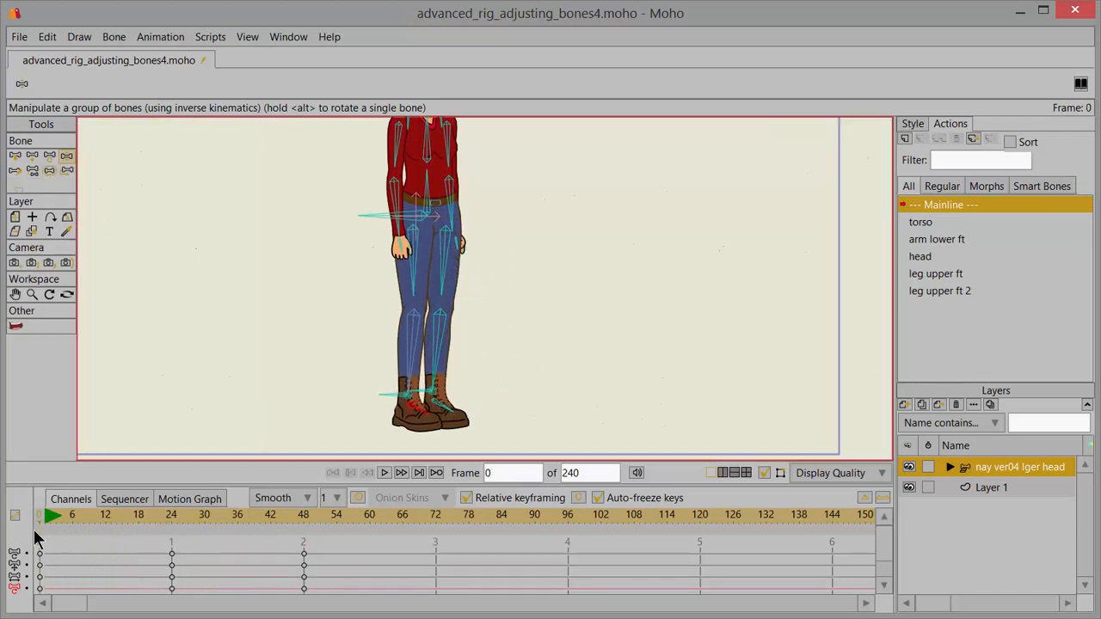